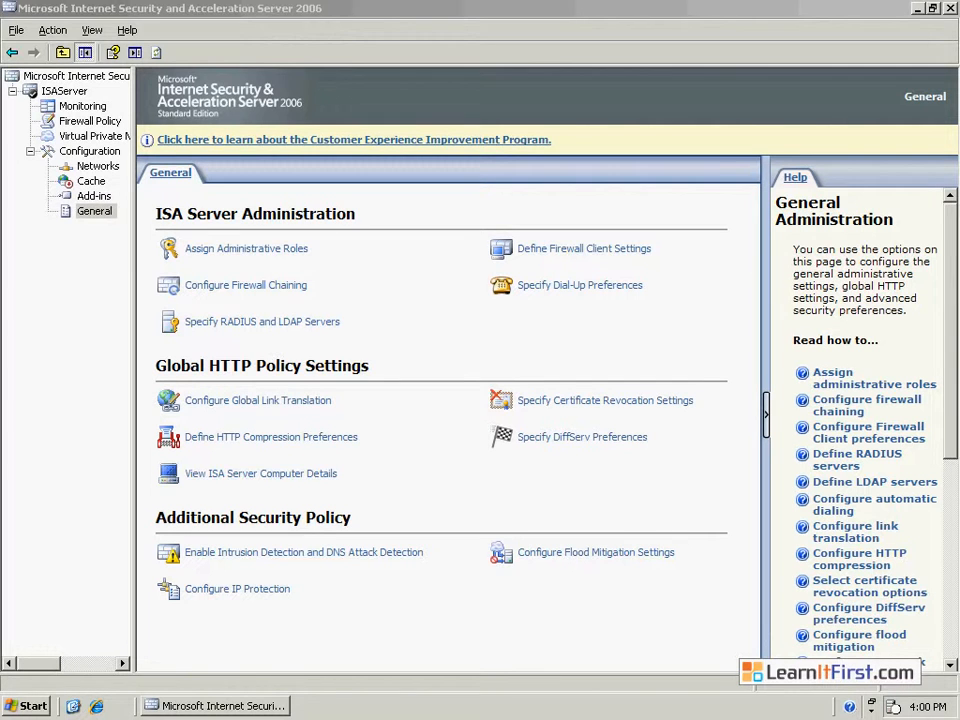
# - Open the ISA server's administrative role assignments from the General configuration node and select the ISASERVER\Administrator entry
pyautogui.click(97, 211)
pyautogui.click(32, 91)
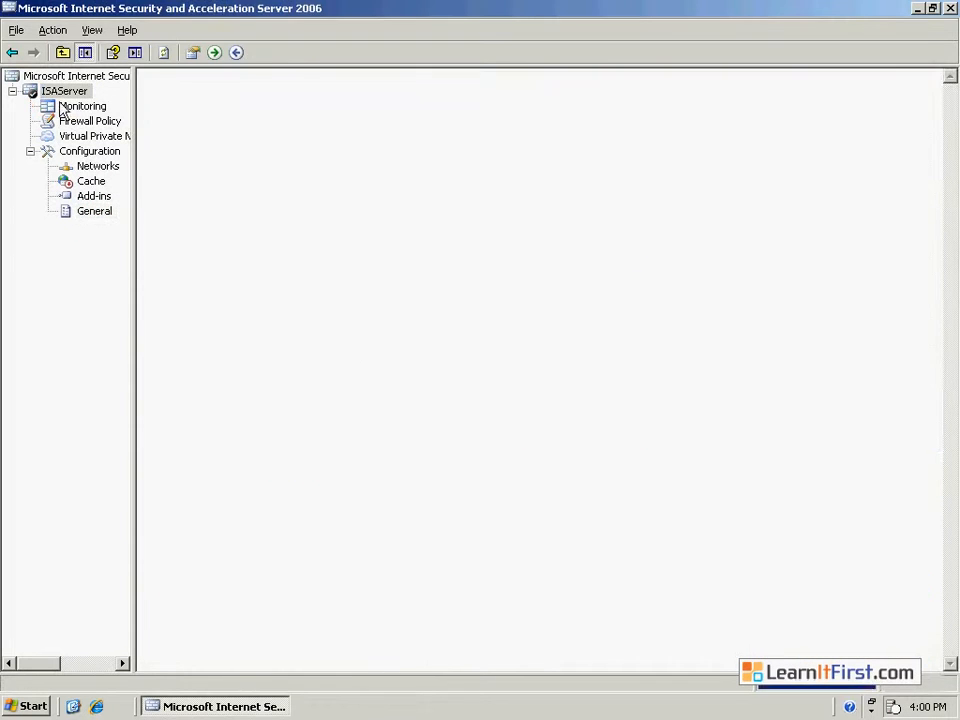
pyautogui.click(76, 152)
pyautogui.click(88, 214)
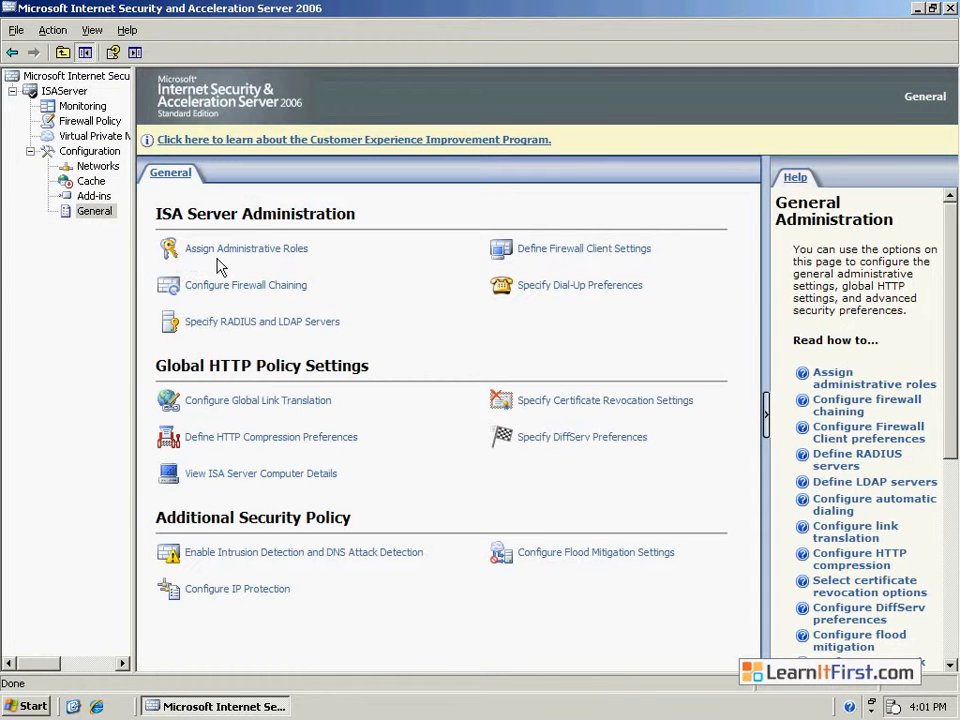
pyautogui.click(292, 251)
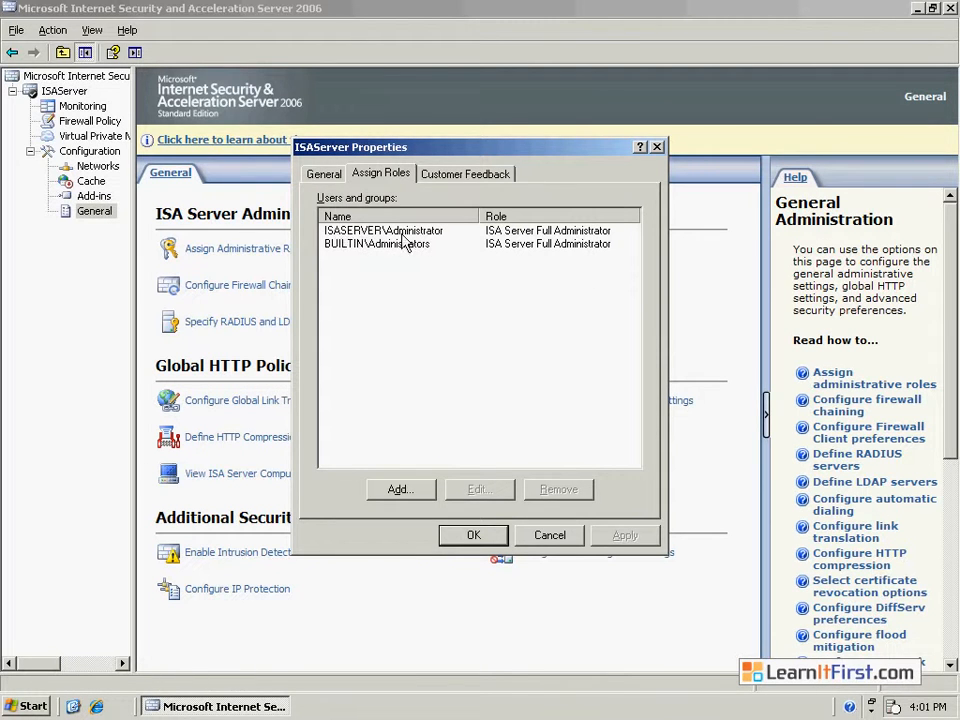
pyautogui.click(512, 231)
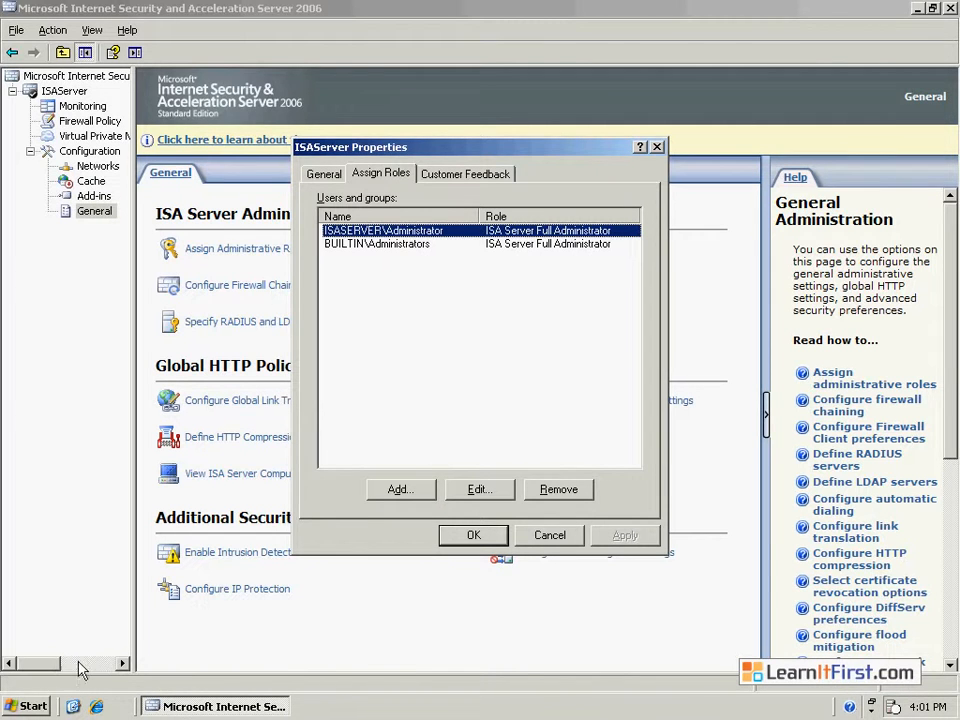
# - Open Computer Management for this server and display its local user accounts
pyautogui.click(24, 706)
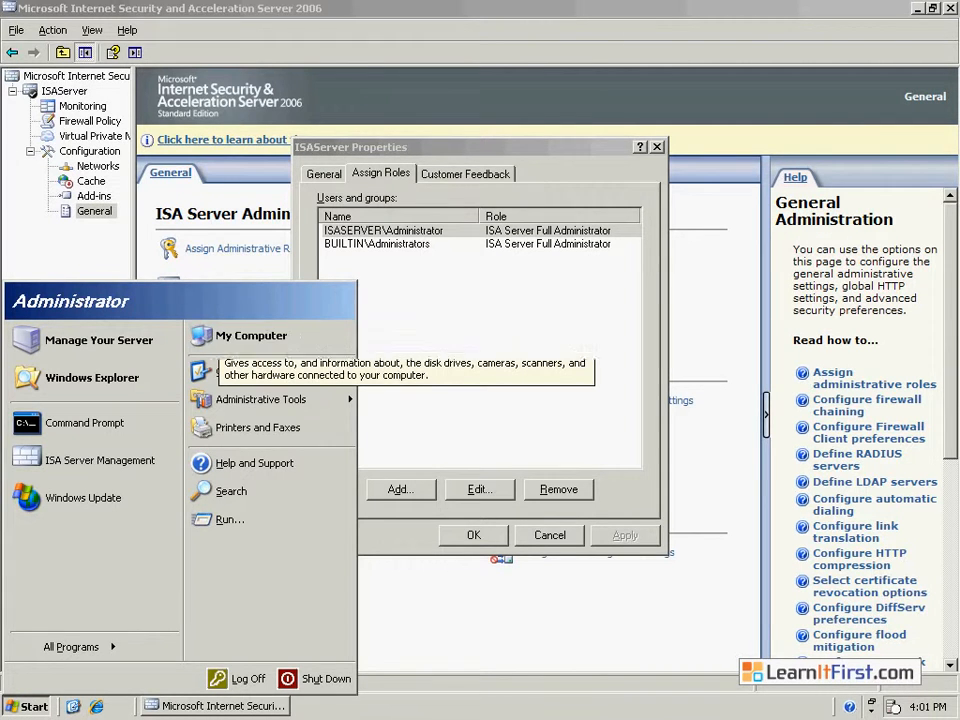
pyautogui.rightClick(263, 338)
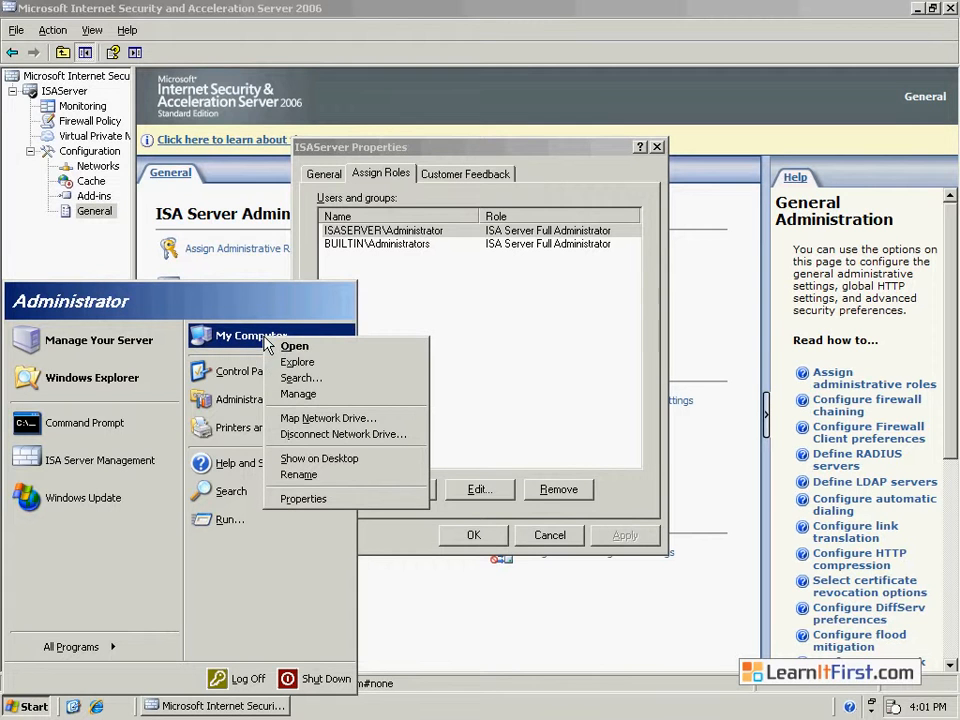
pyautogui.click(300, 393)
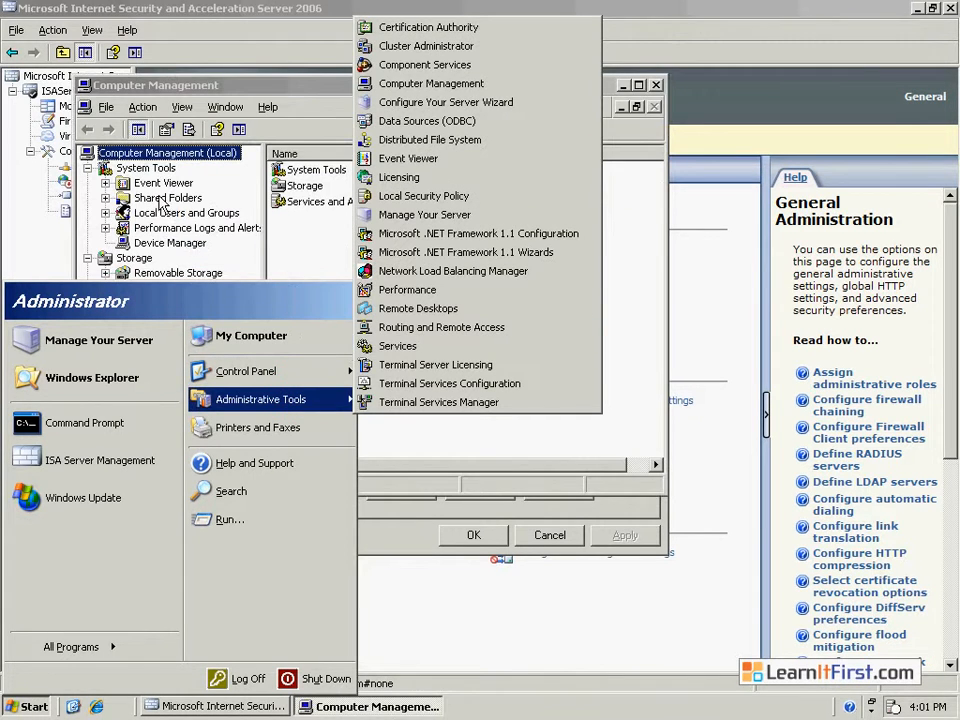
pyautogui.click(100, 112)
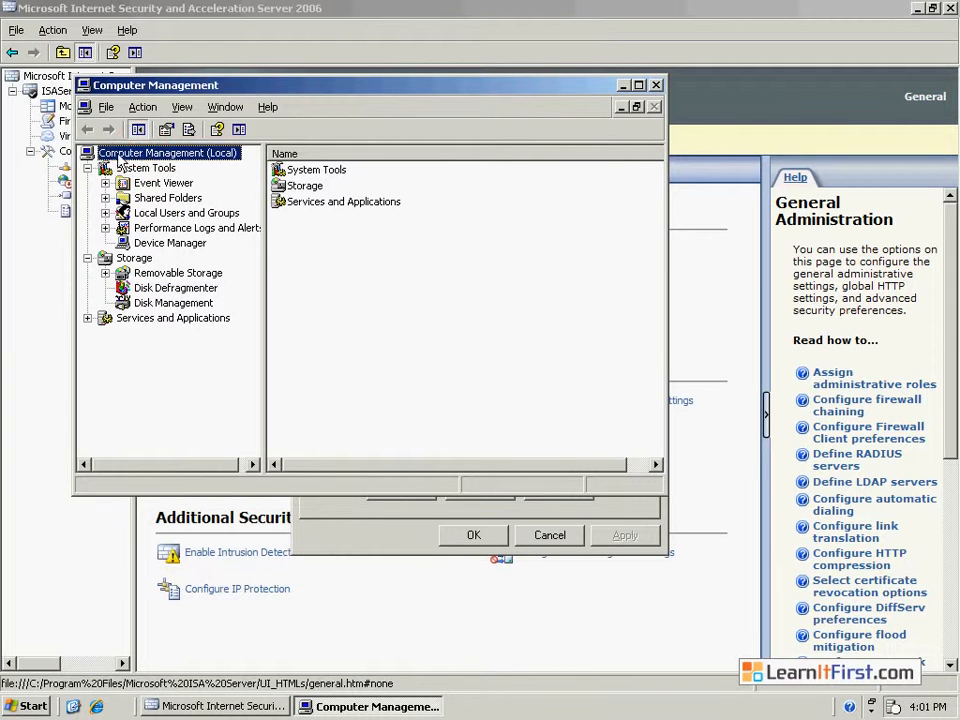
pyautogui.doubleClick(172, 220)
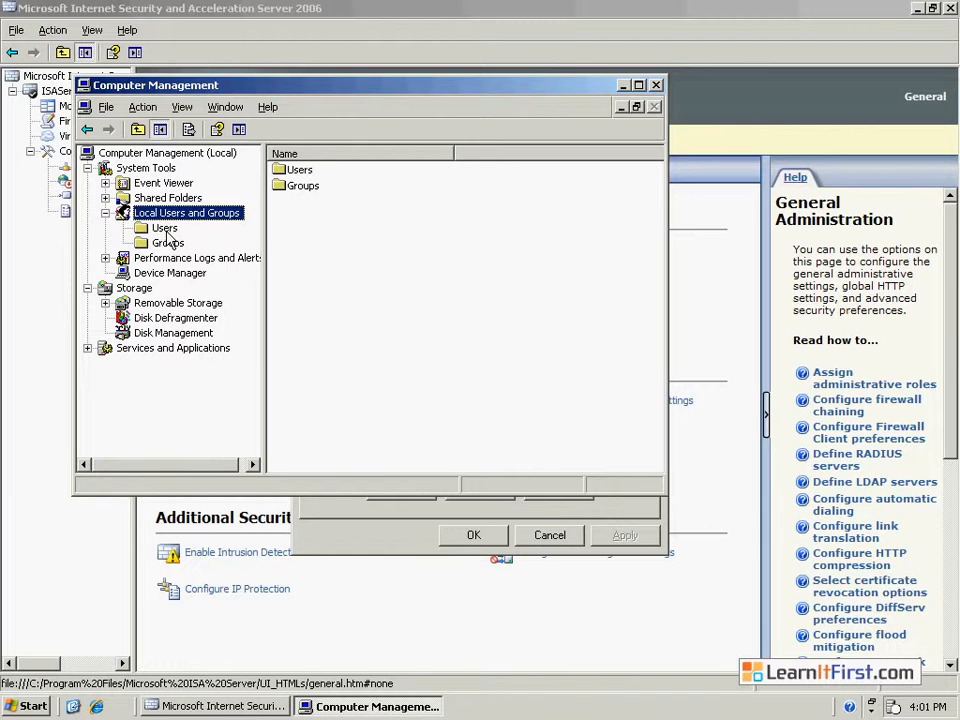
pyautogui.click(165, 229)
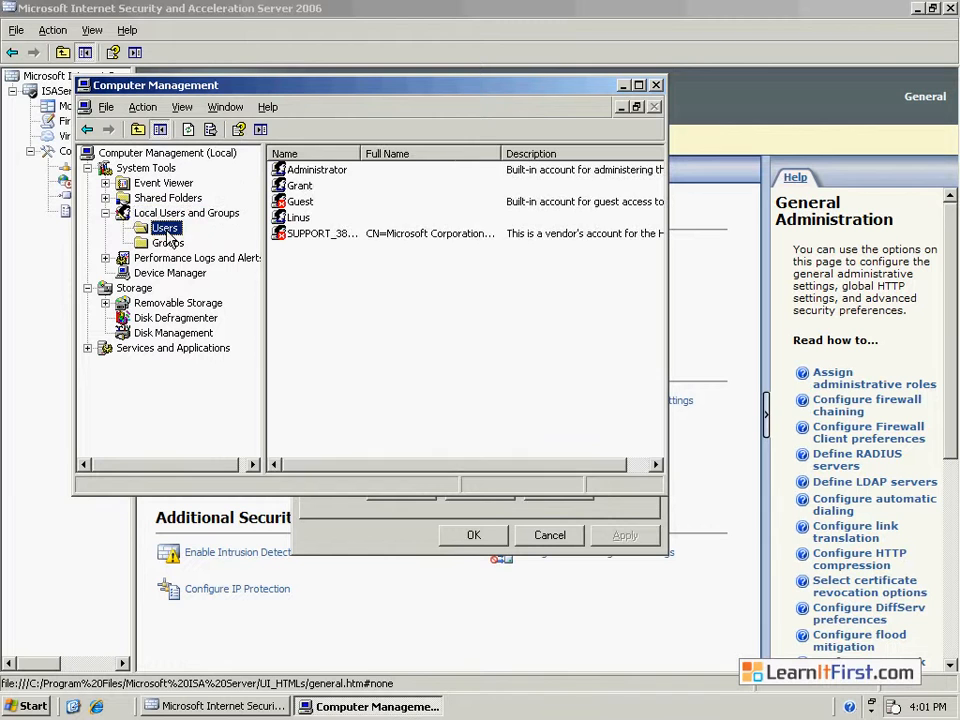
# - Examine the local user accounts and compare them with the accounts holding ISA Server roles
pyautogui.click(303, 181)
pyautogui.click(309, 173)
pyautogui.click(298, 186)
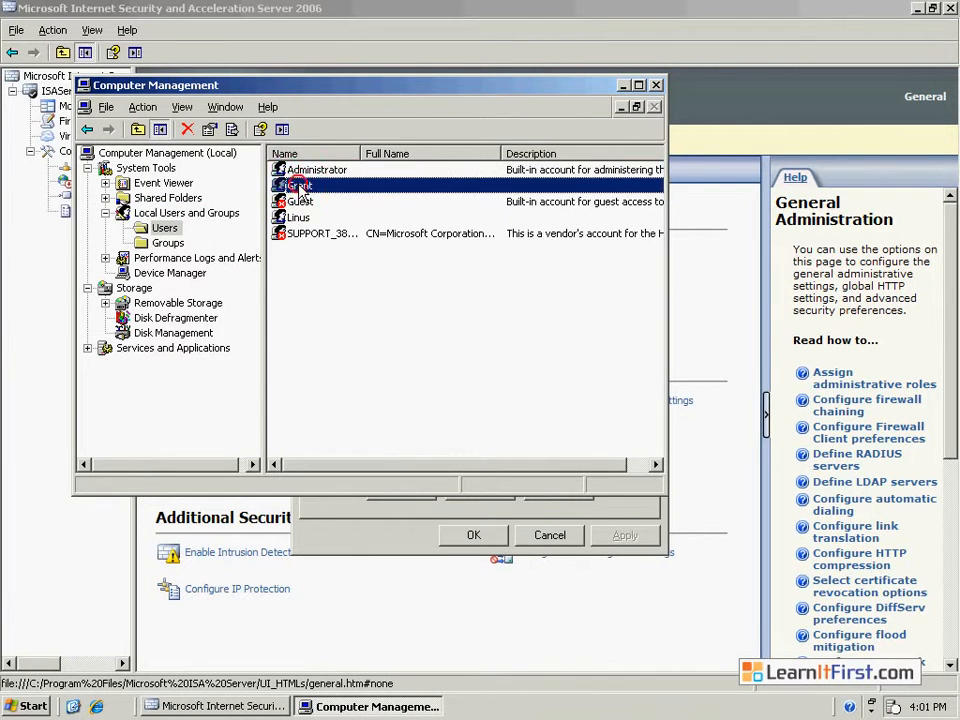
pyautogui.click(298, 218)
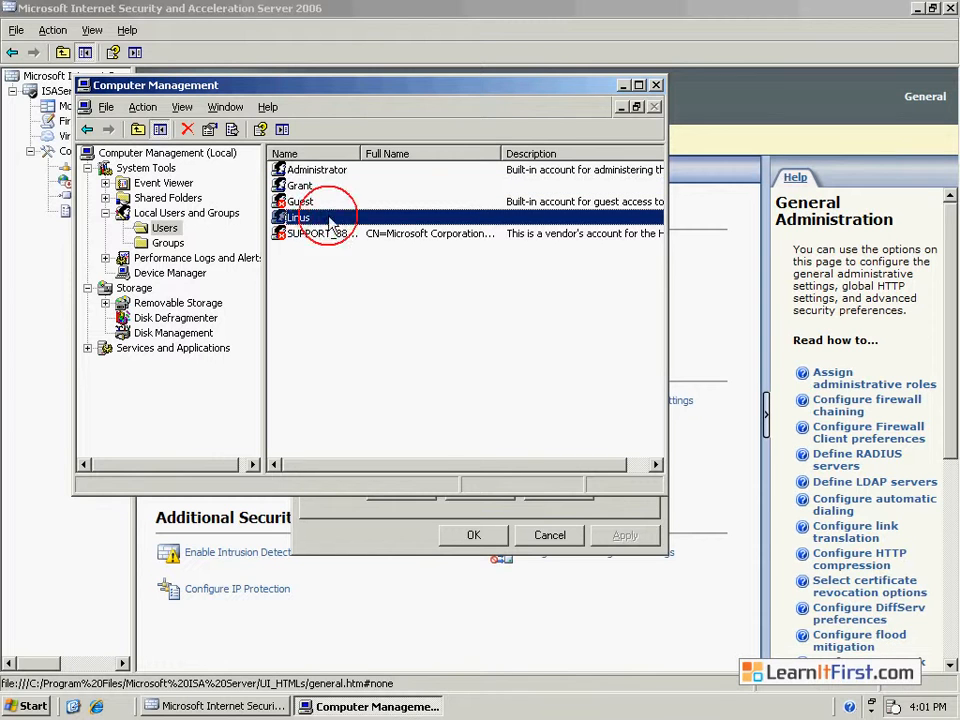
pyautogui.click(300, 186)
pyautogui.click(305, 220)
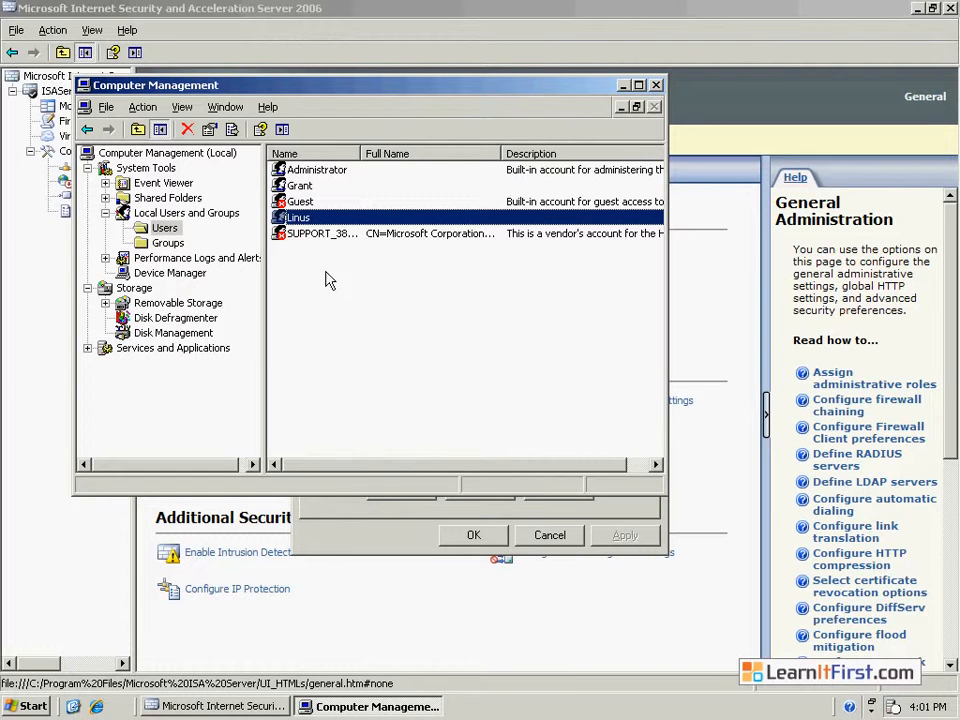
pyautogui.click(403, 517)
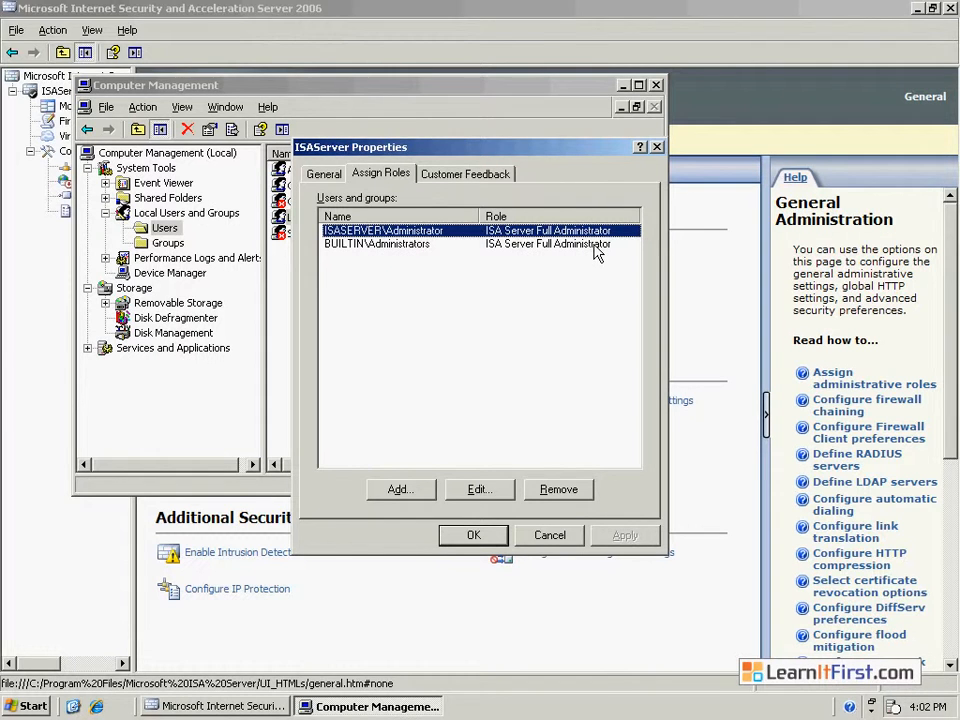
# - Add the local user account listed directly below Administrator to the administrators group and save its properties
pyautogui.click(163, 228)
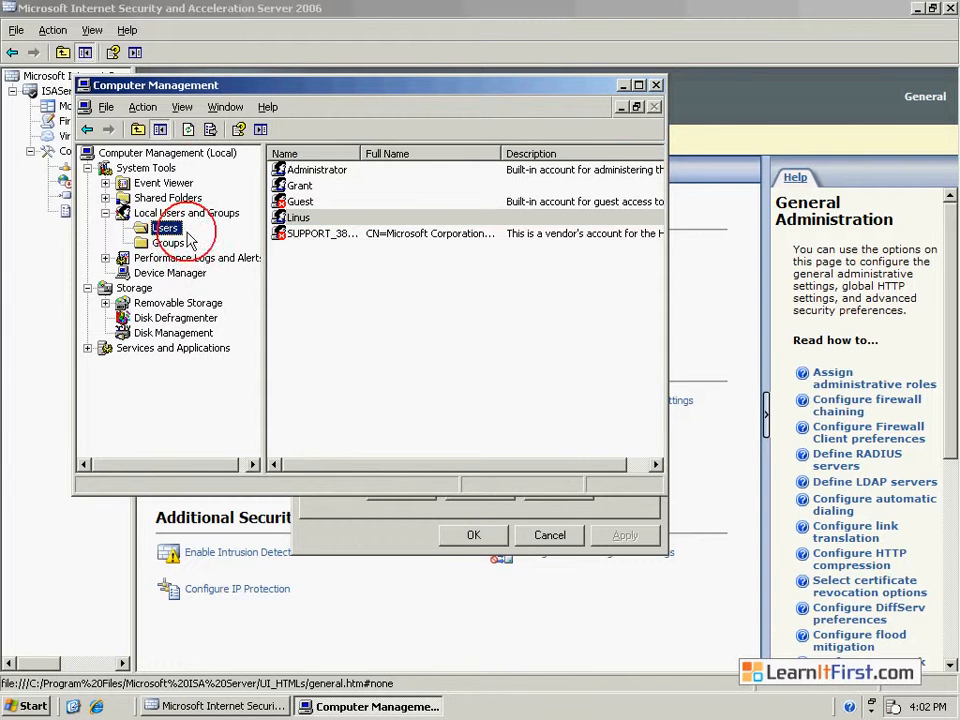
pyautogui.doubleClick(303, 187)
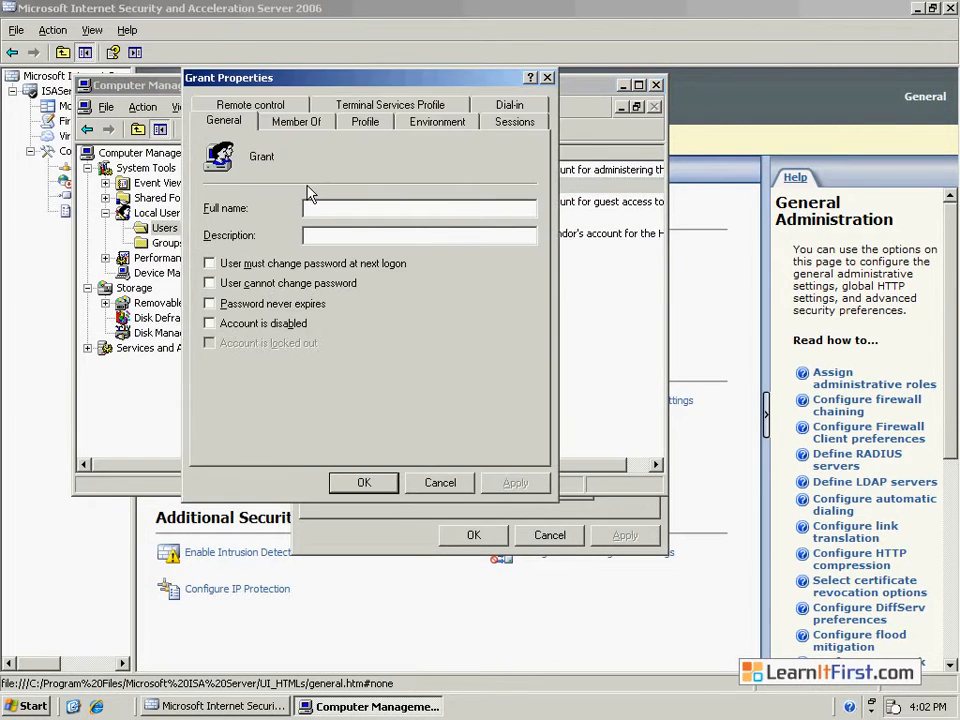
pyautogui.click(288, 126)
pyautogui.click(242, 442)
pyautogui.write('administrat')
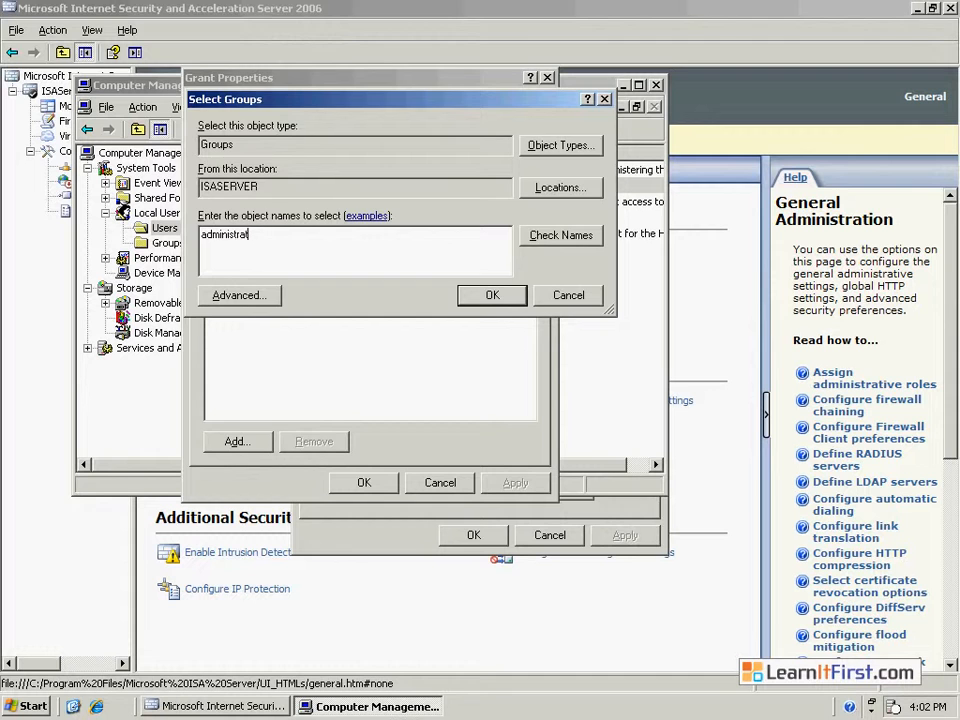
pyautogui.write('ors')
pyautogui.press('Return')
pyautogui.click(363, 483)
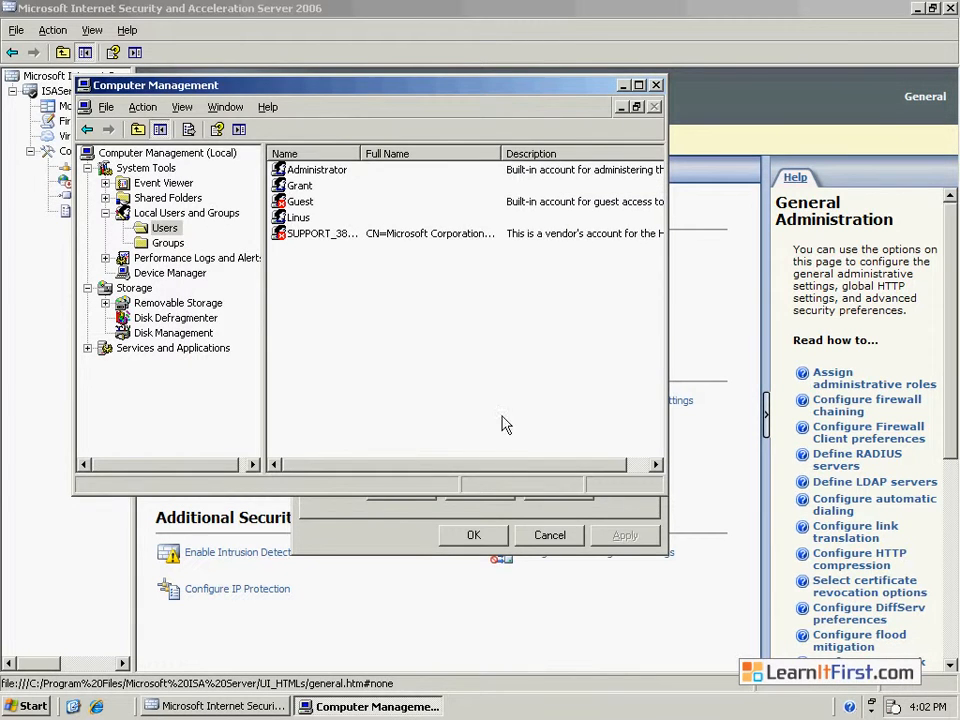
# - Check the ISA Server role assignments against the local user account listed directly below Guest
pyautogui.click(393, 508)
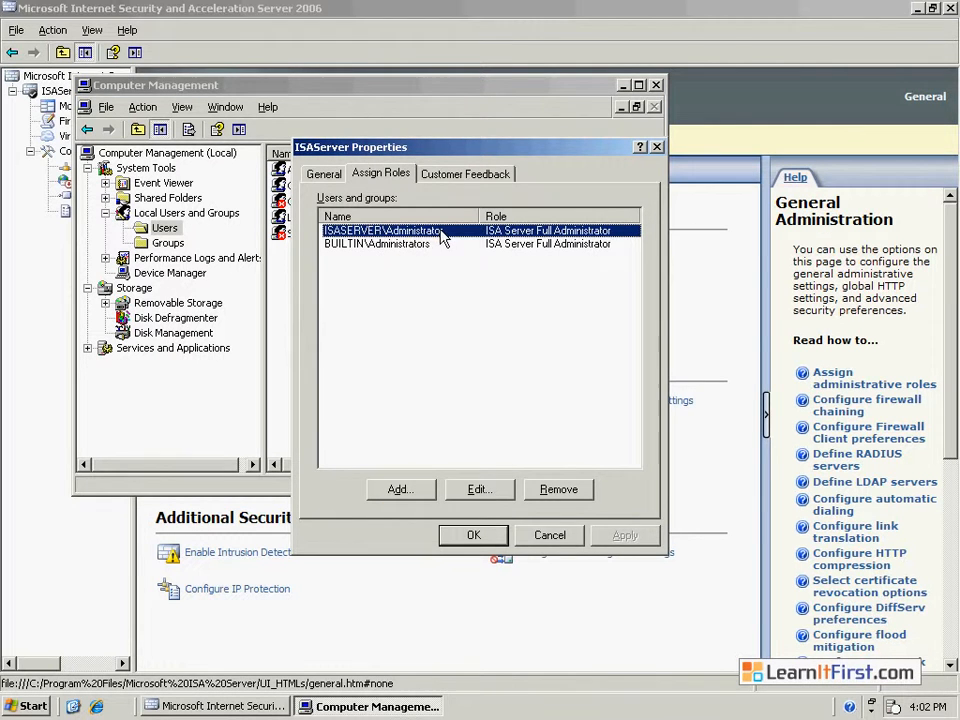
pyautogui.click(273, 292)
pyautogui.click(300, 218)
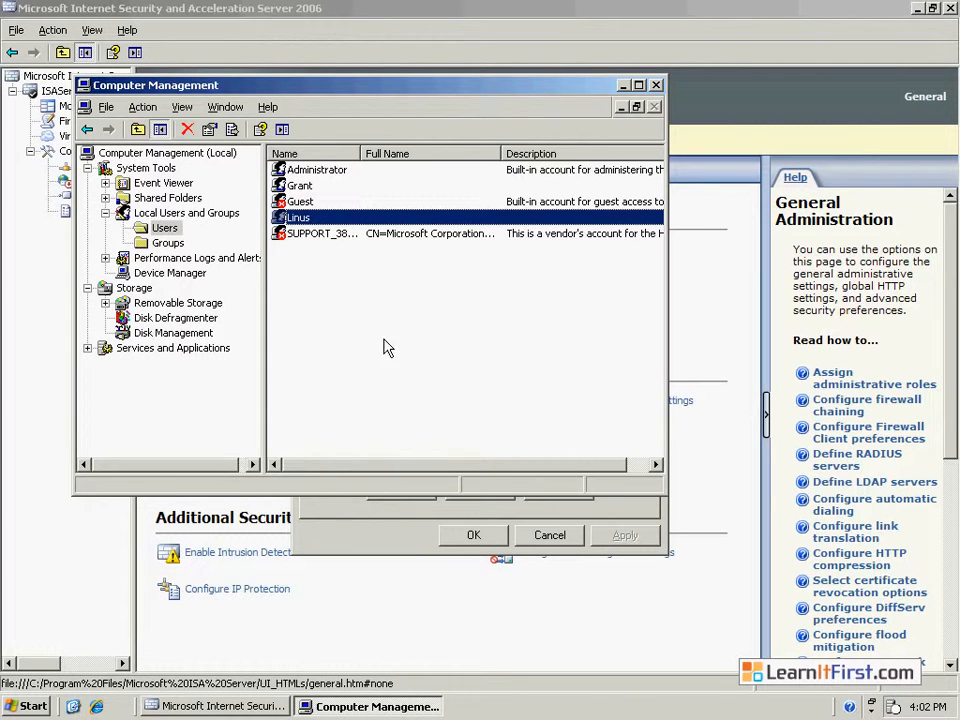
pyautogui.click(349, 528)
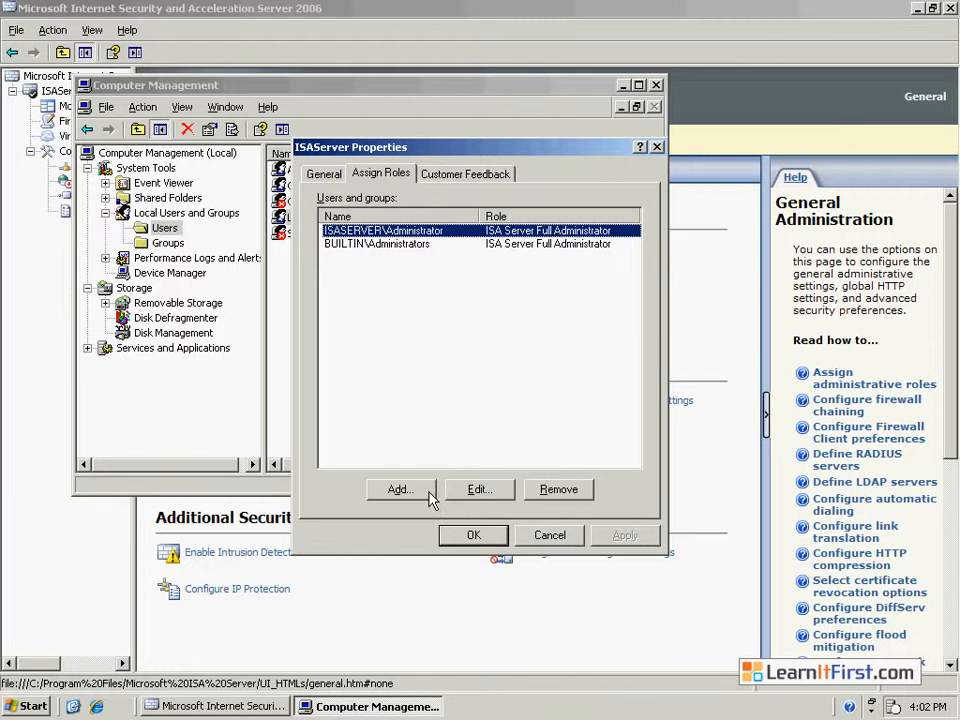
# - Start a new administration delegation and choose the local user account listed directly below Guest as its user
pyautogui.click(399, 490)
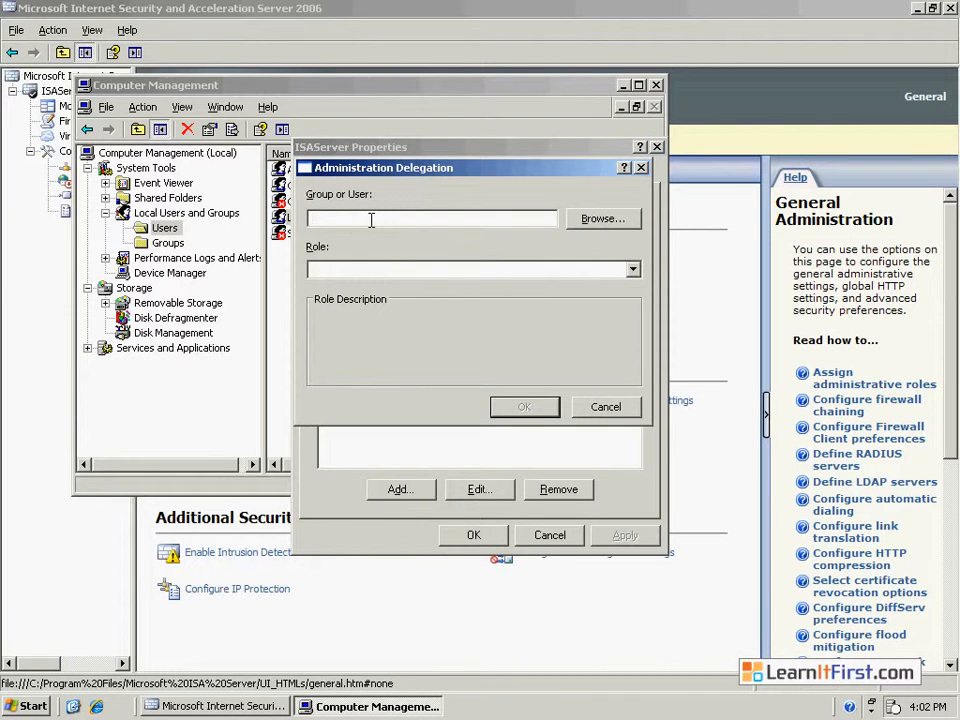
pyautogui.write('linus')
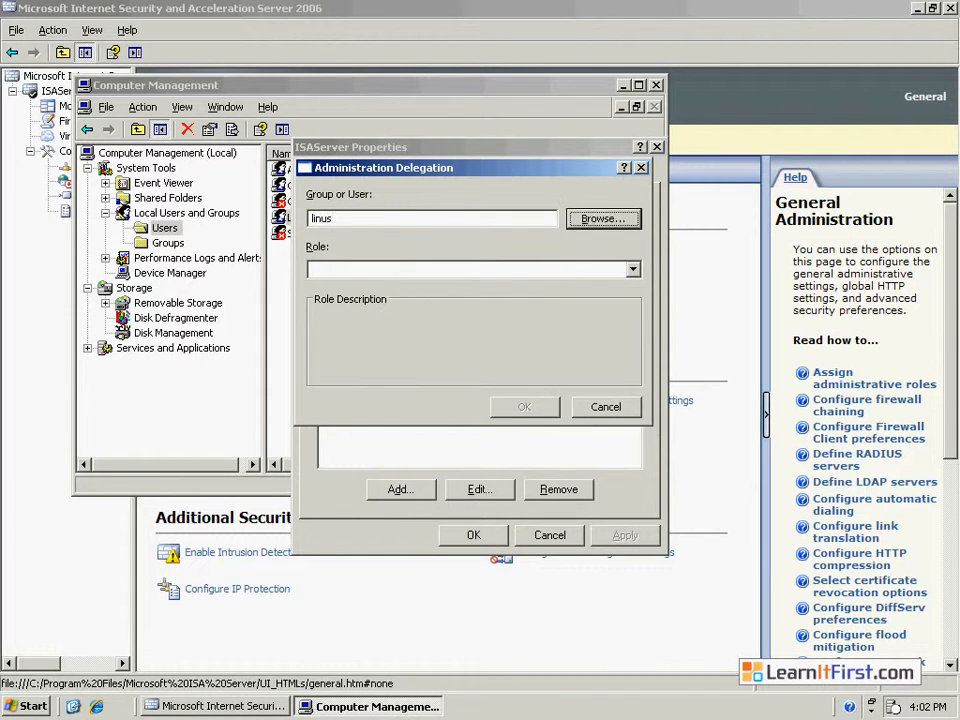
pyautogui.click(620, 217)
pyautogui.write('linus')
pyautogui.press('Return')
# - Examine the descriptions of the ISA Server Full Administrator, ISA Server Auditor and ISA Server Monitoring Auditor roles
pyautogui.click(366, 271)
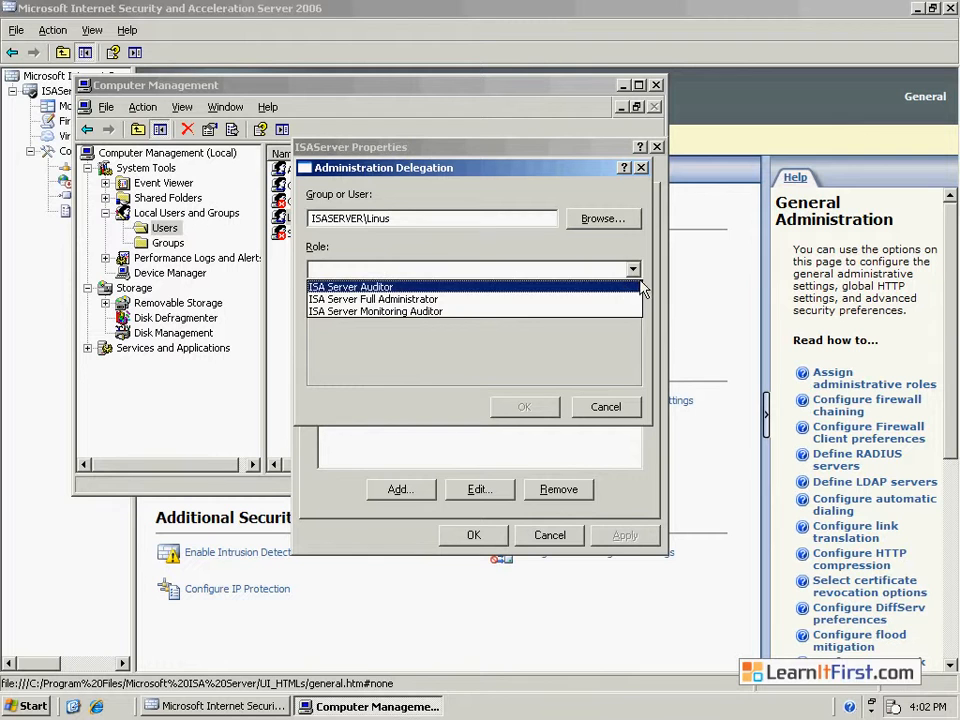
pyautogui.click(408, 299)
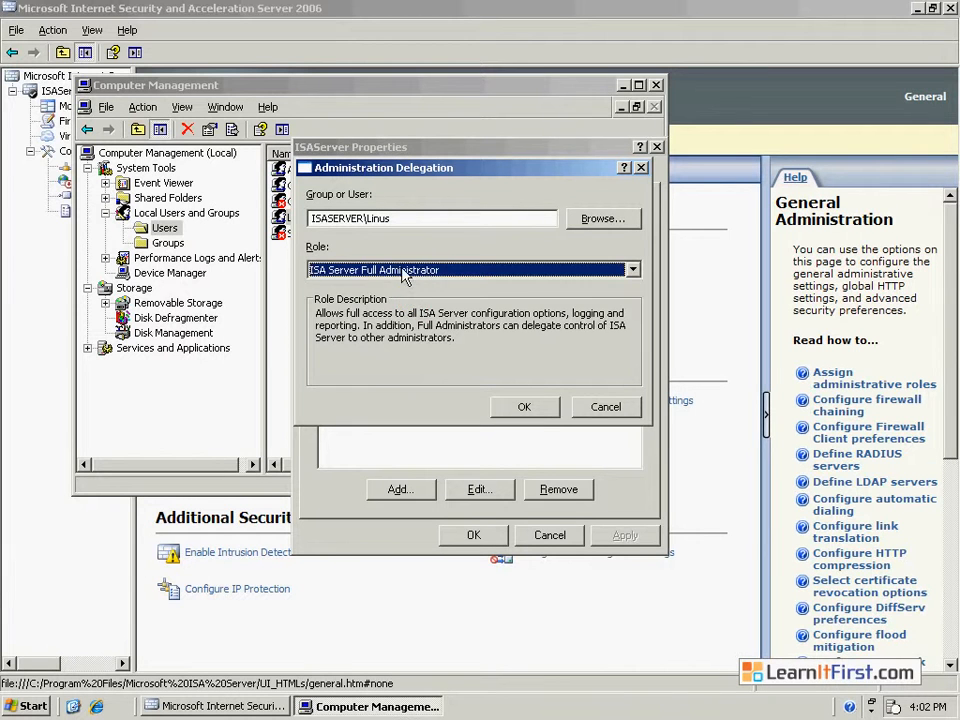
pyautogui.click(408, 274)
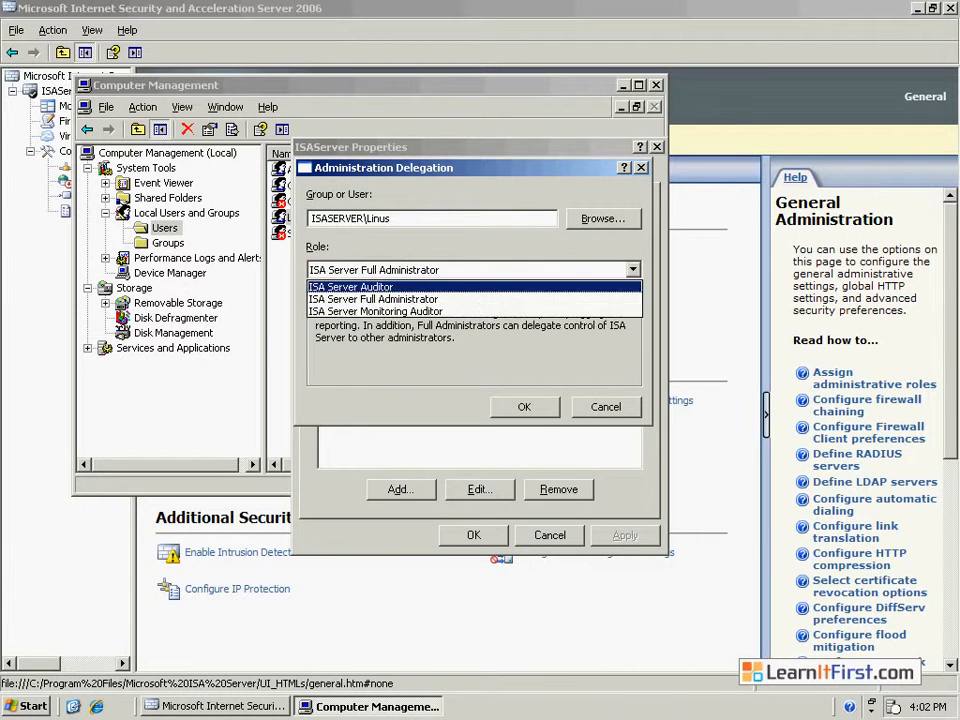
pyautogui.click(405, 299)
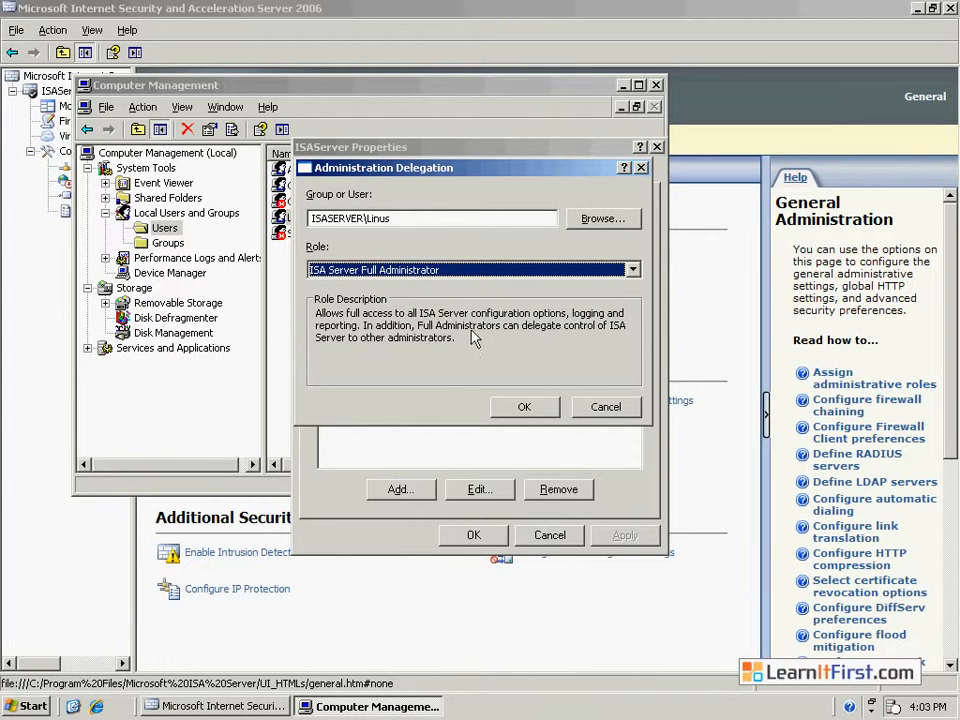
pyautogui.click(372, 272)
pyautogui.click(346, 283)
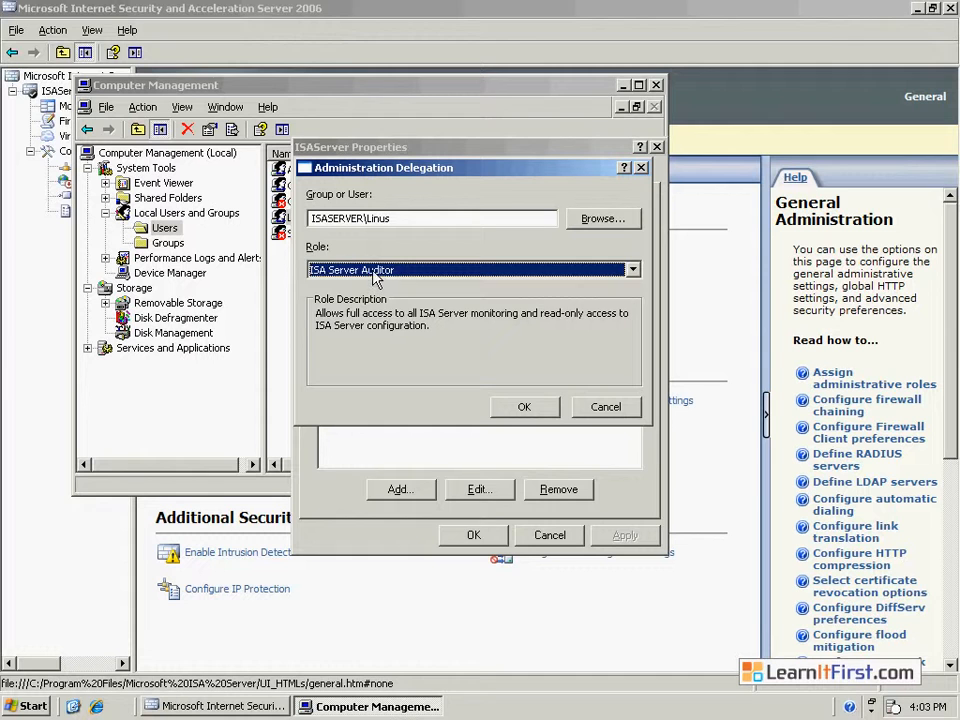
pyautogui.click(378, 280)
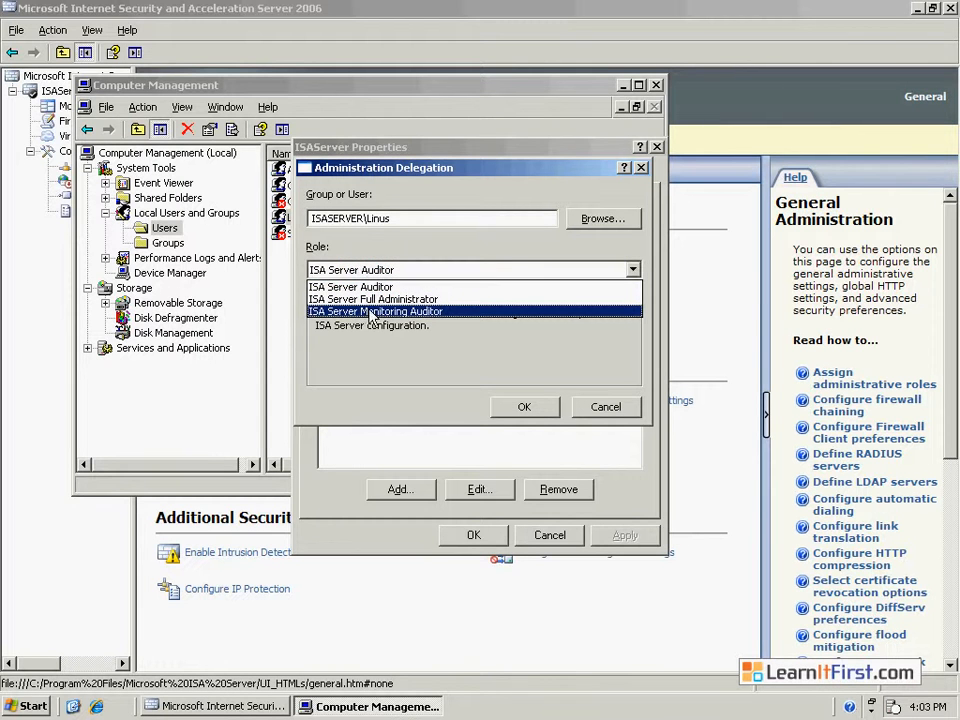
pyautogui.click(432, 312)
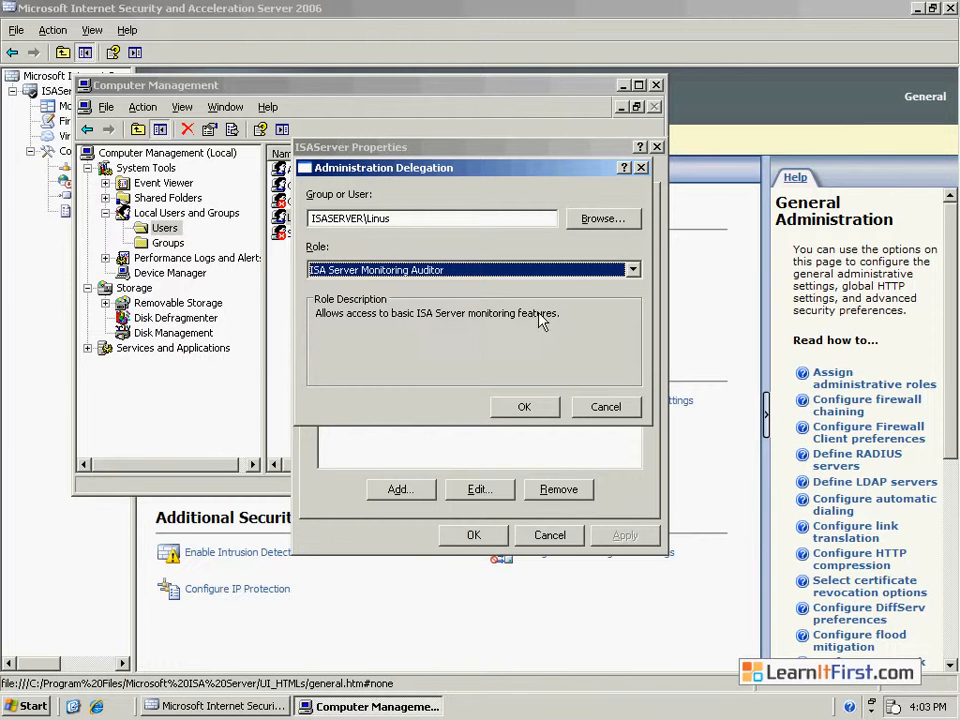
pyautogui.click(484, 270)
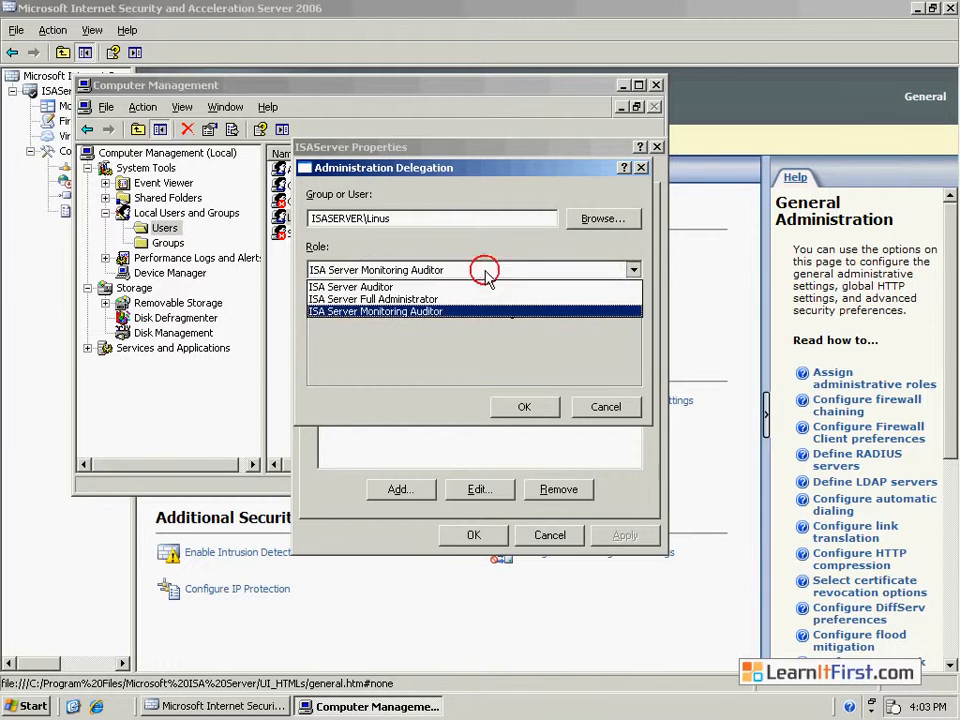
pyautogui.click(380, 287)
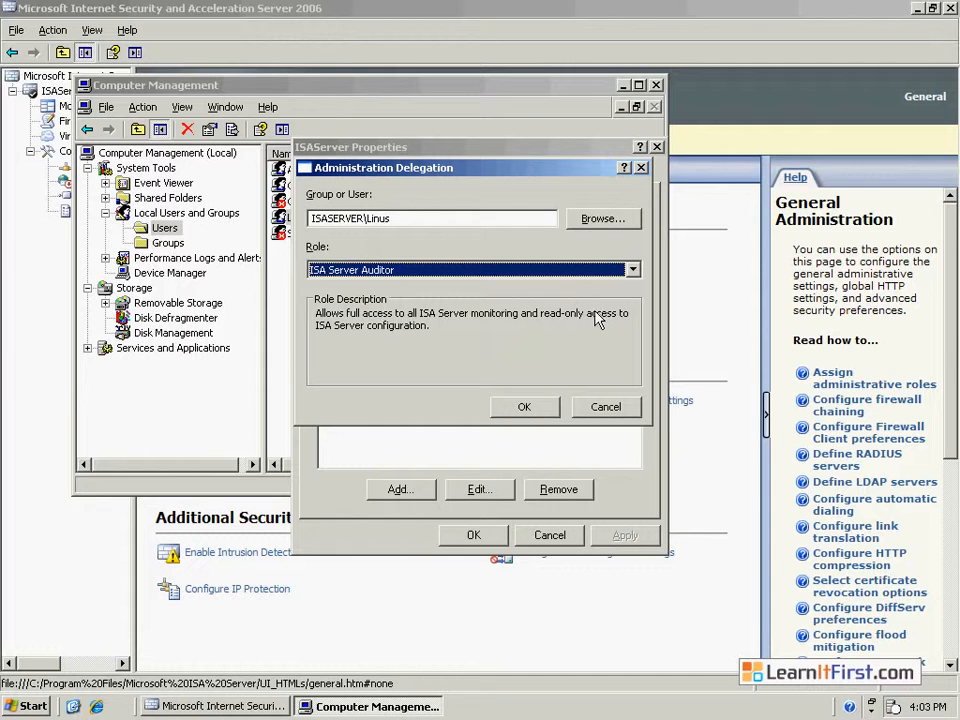
# - Delegate the ISA Server Auditor role to the chosen local user and save the server's role assignments
pyautogui.click(534, 272)
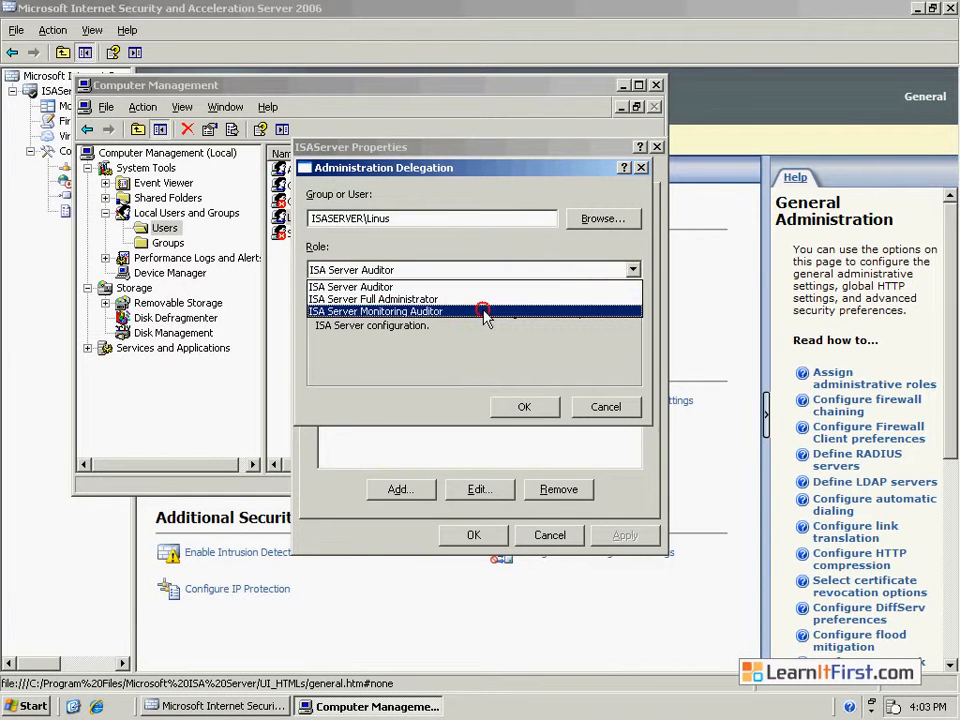
pyautogui.click(484, 313)
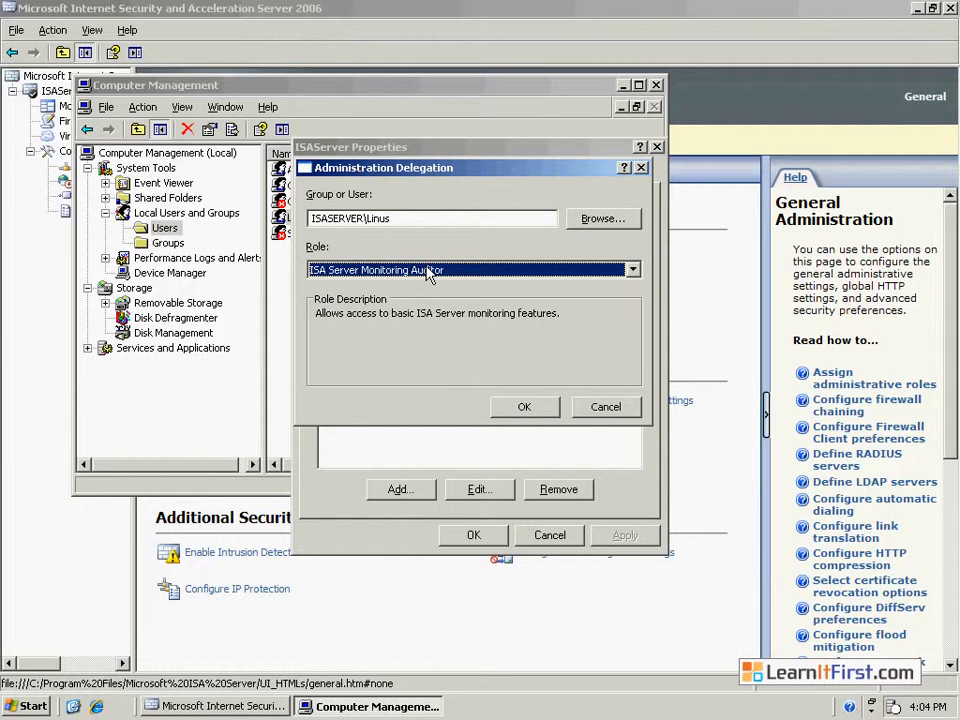
pyautogui.click(428, 273)
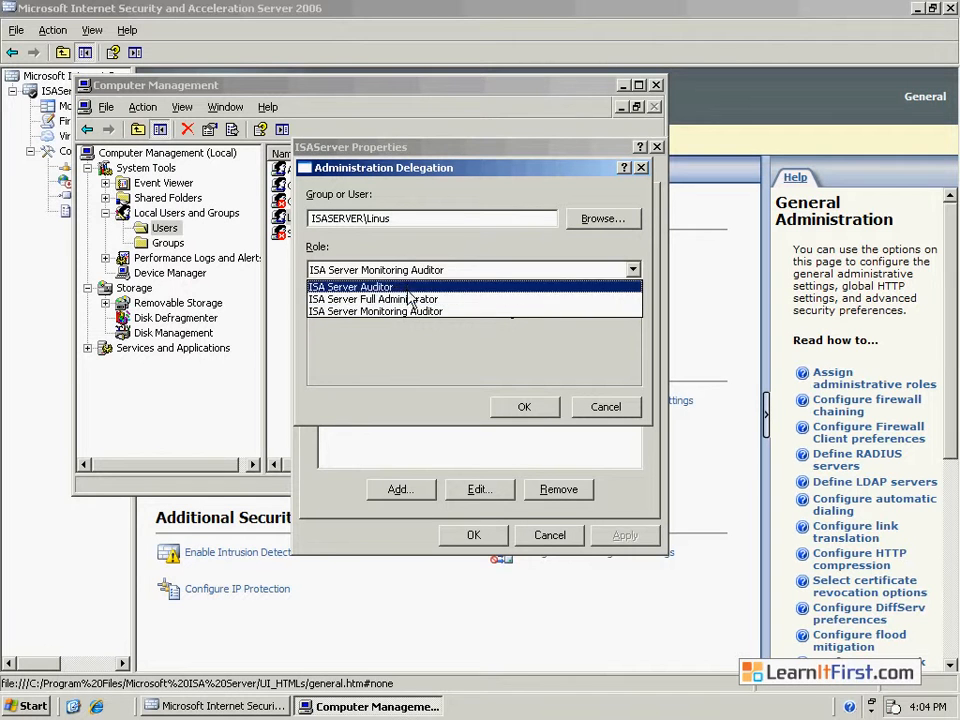
pyautogui.click(424, 347)
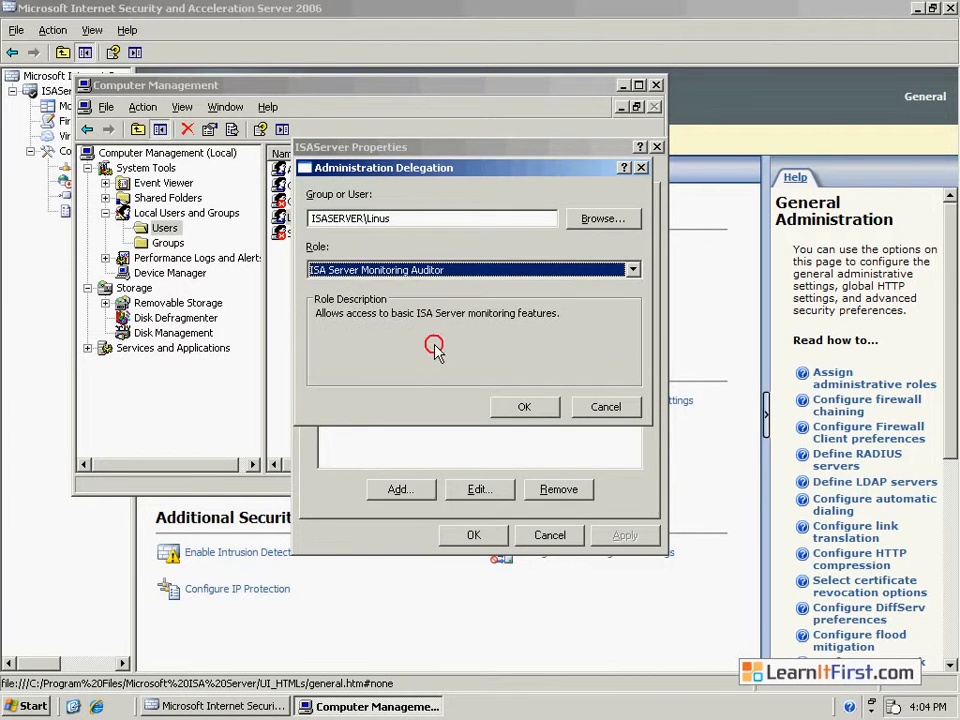
pyautogui.click(407, 275)
pyautogui.click(323, 285)
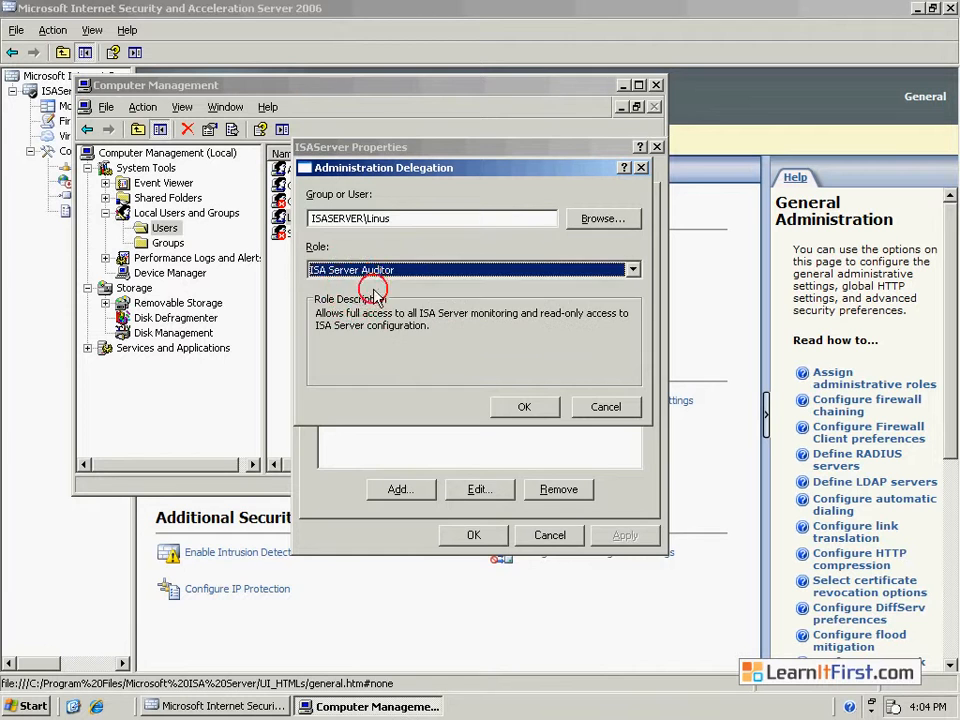
pyautogui.click(527, 407)
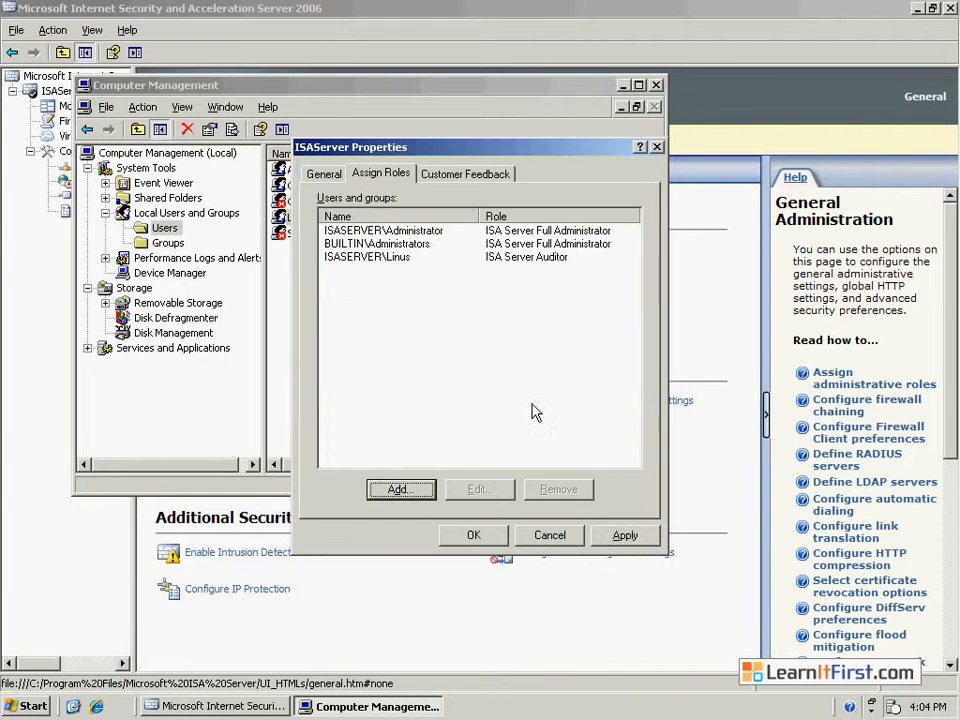
pyautogui.click(474, 536)
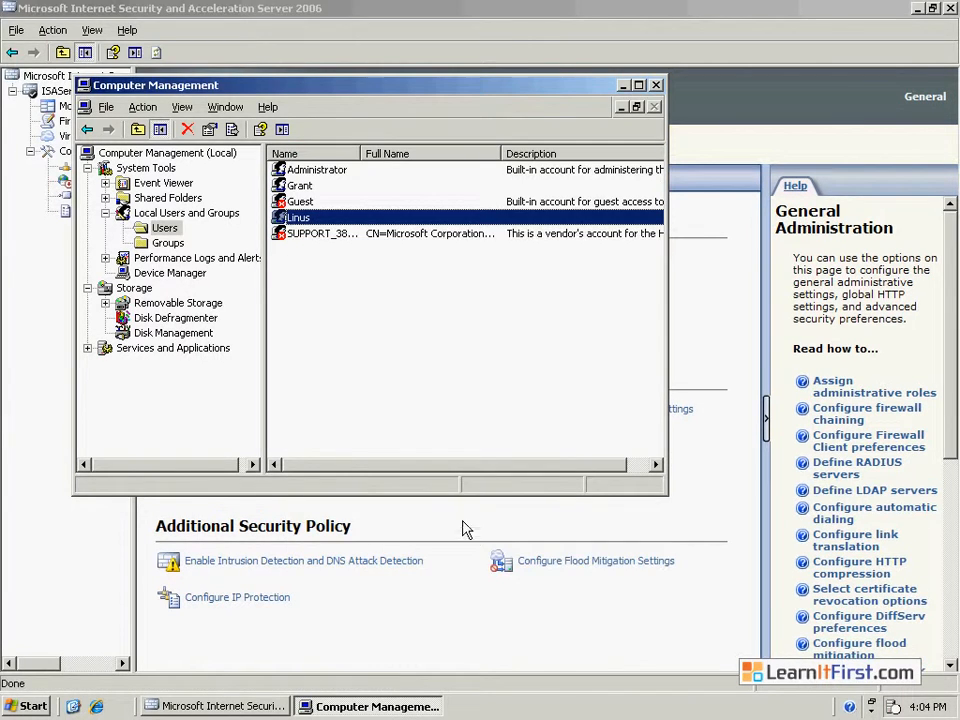
# - Reset the password of the local user account listed directly below Guest, entering the new account password
pyautogui.click(328, 317)
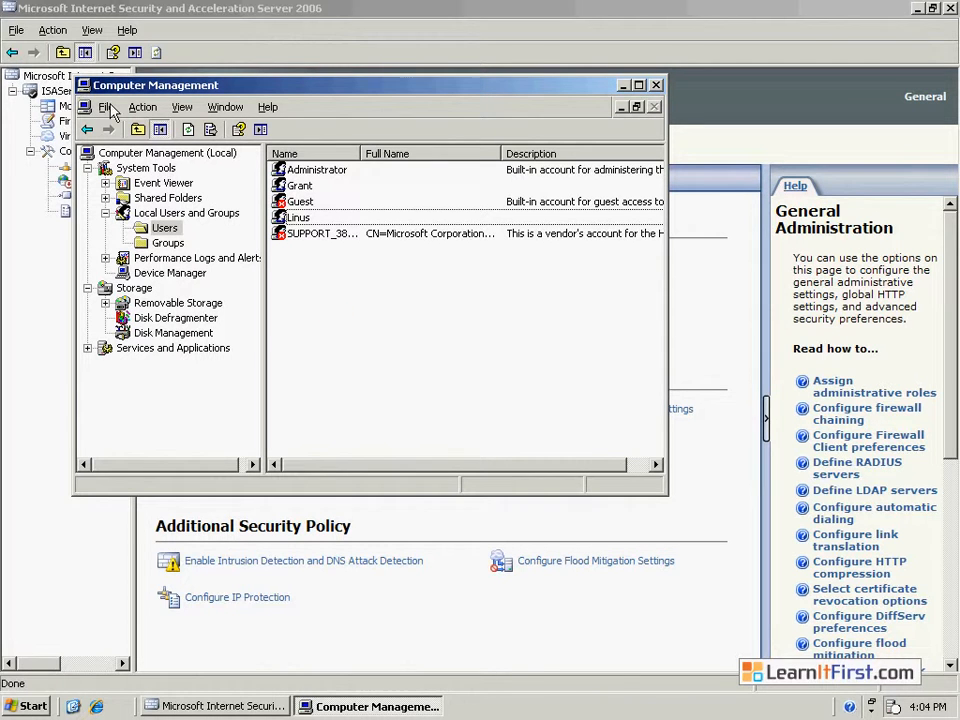
pyautogui.rightClick(304, 219)
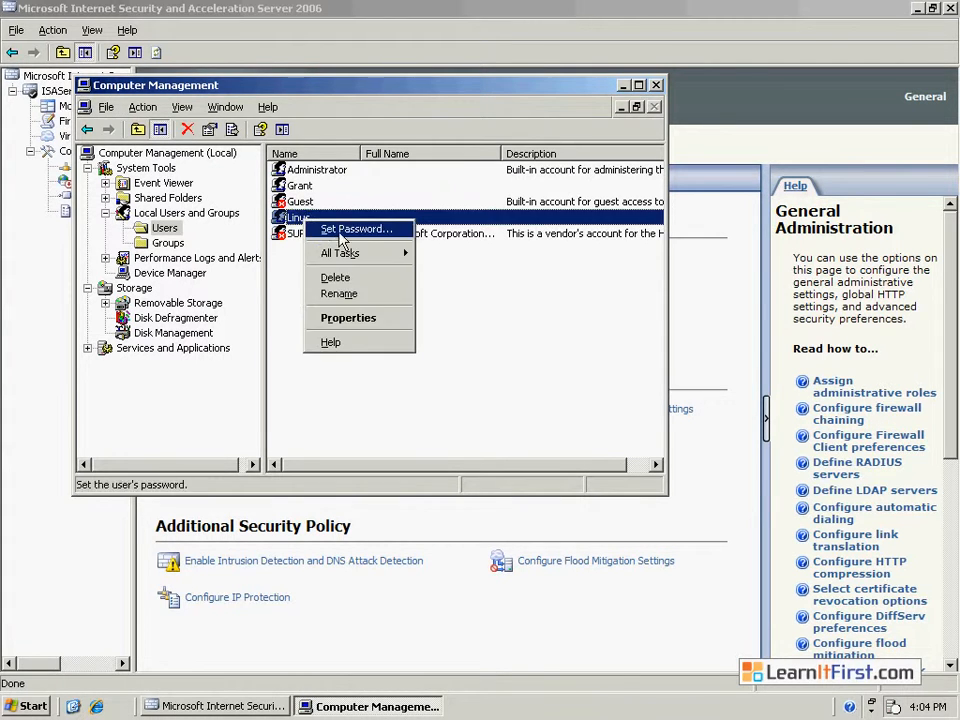
pyautogui.click(339, 235)
pyautogui.press('Return')
pyautogui.write('•••')
pyautogui.press('Return')
pyautogui.press('Return')
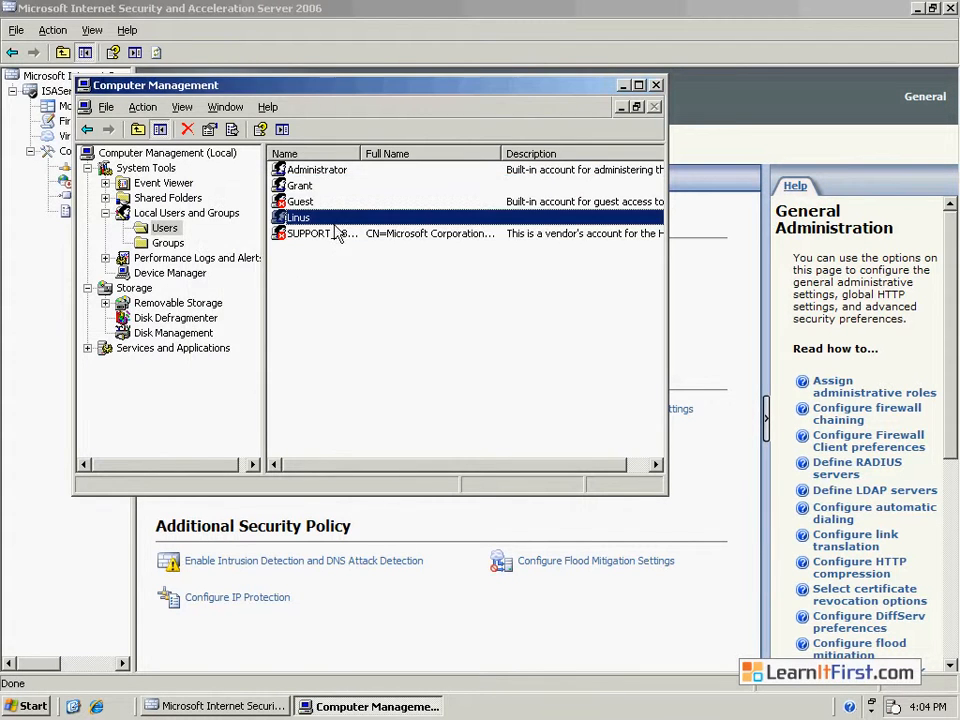
# - Close Computer Management and the ISA Server console, applying the pending configuration changes
pyautogui.doubleClick(83, 87)
pyautogui.doubleClick(9, 8)
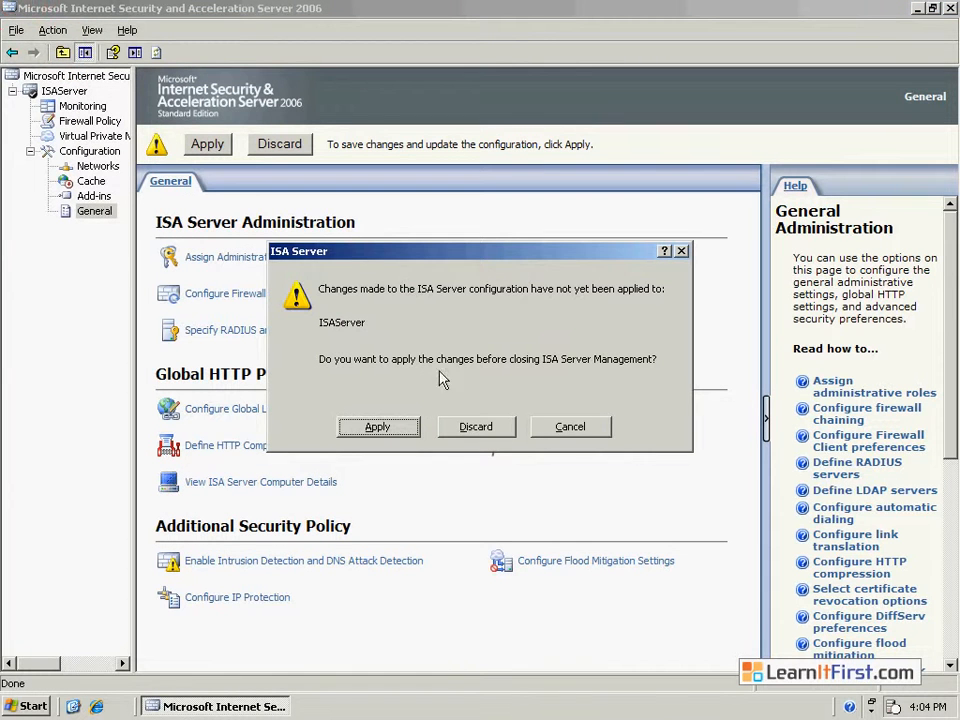
pyautogui.click(386, 430)
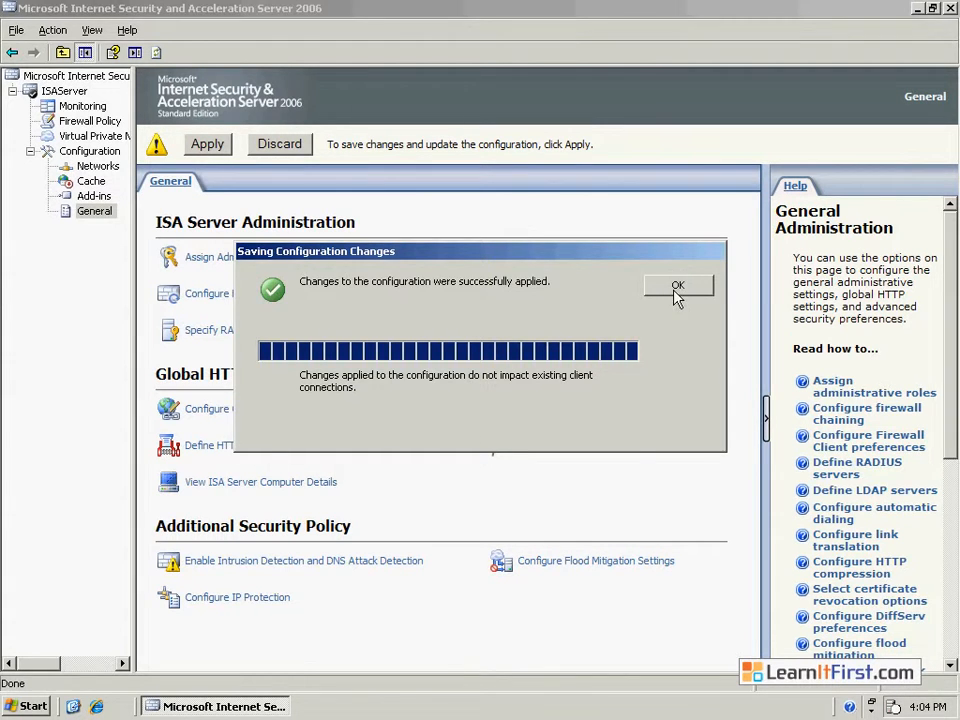
pyautogui.click(676, 284)
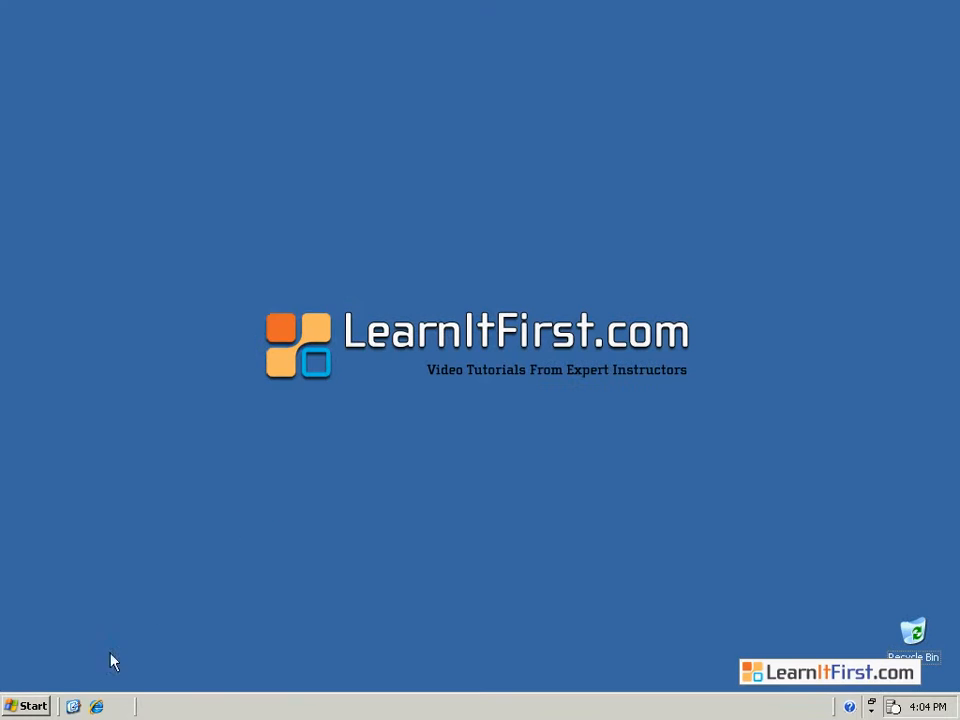
# - Log off Administrator and log on to Windows with the delegated user's name and account password
pyautogui.click(30, 706)
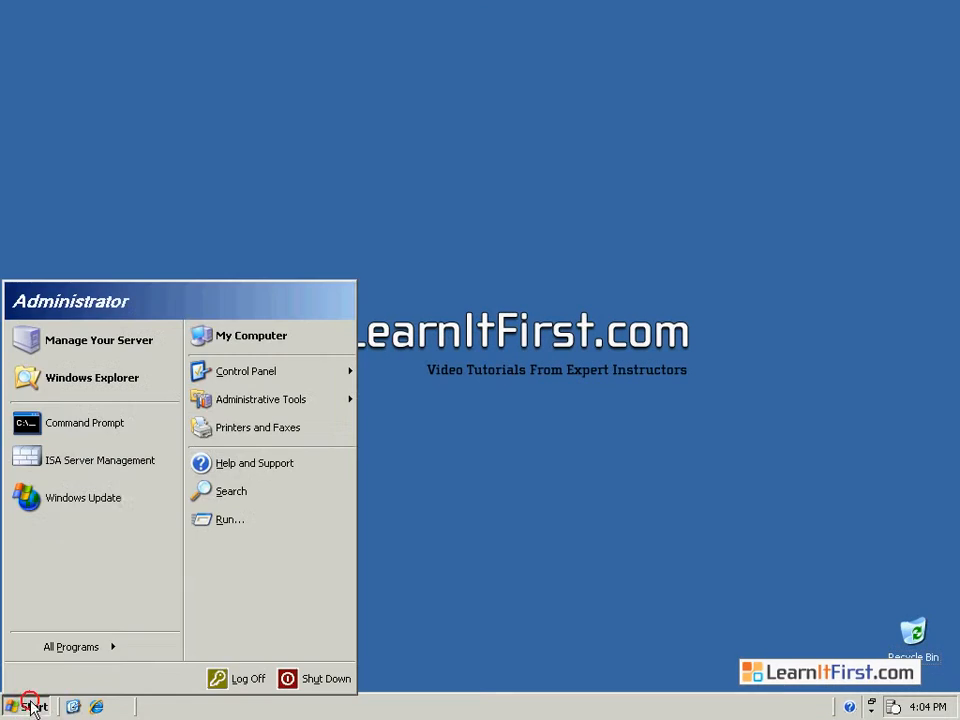
pyautogui.click(222, 682)
pyautogui.click(437, 377)
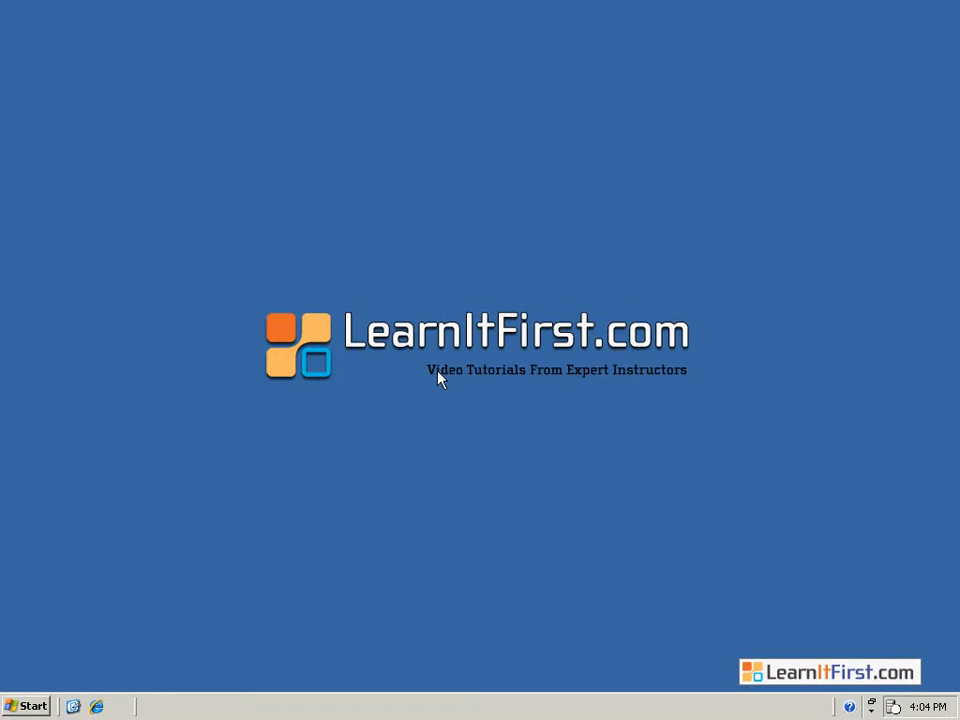
pyautogui.hotkey('ctrl', 'alt', 'Delete')
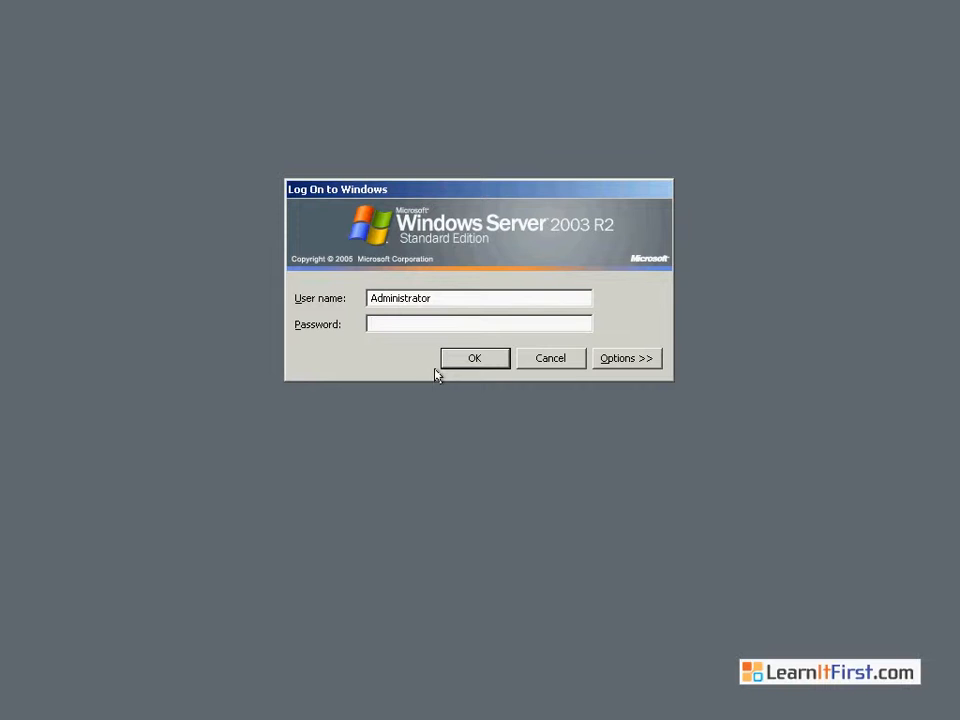
pyautogui.hotkey('shift', 'Tab')
pyautogui.write('Lin')
pyautogui.press('Return')
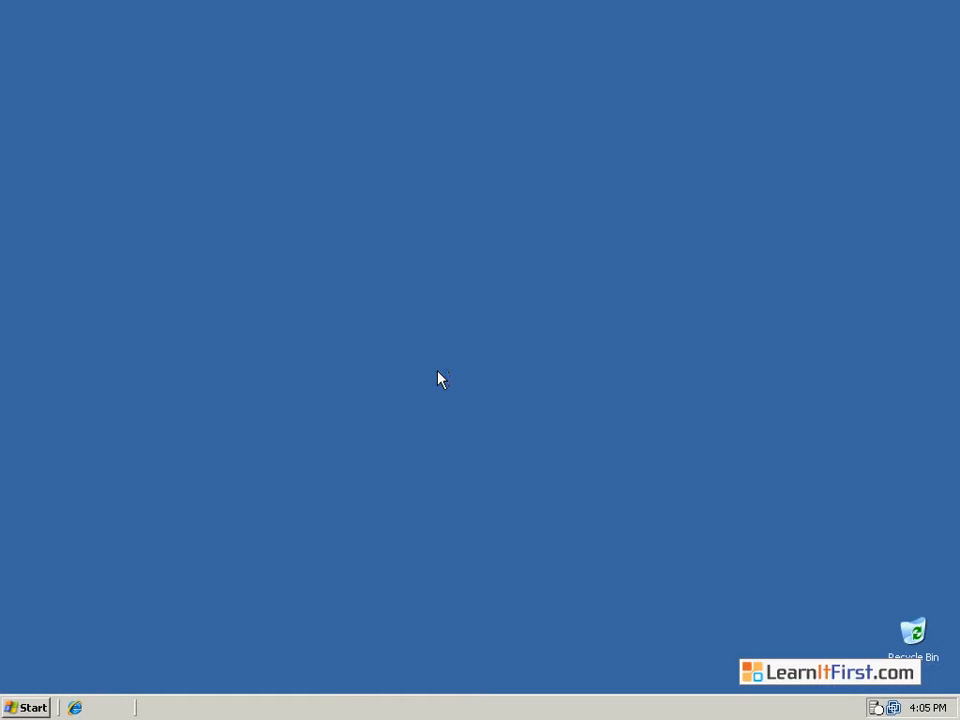
# - Switch to ISA Server Management, maximize its window and expand the ISAServer node
pyautogui.click(30, 707)
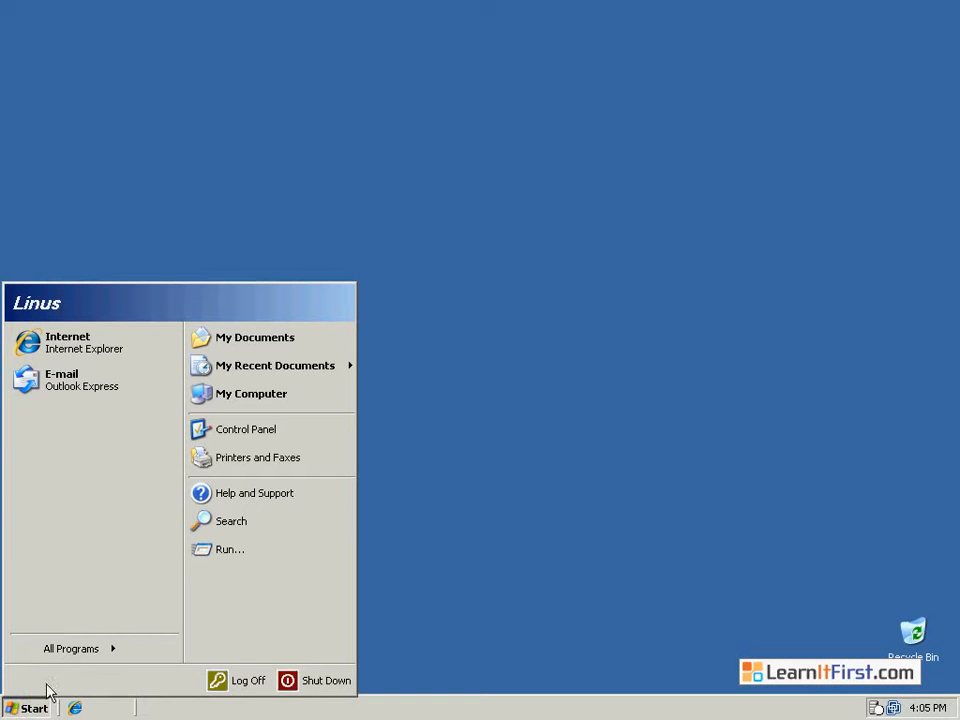
pyautogui.click(84, 651)
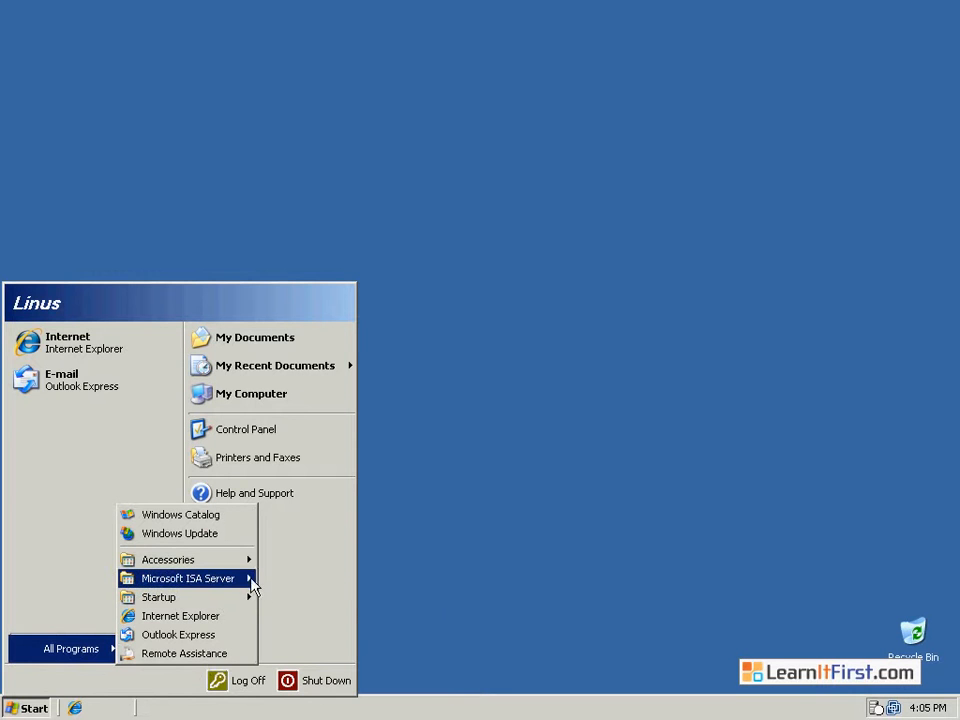
pyautogui.click(251, 576)
pyautogui.click(310, 578)
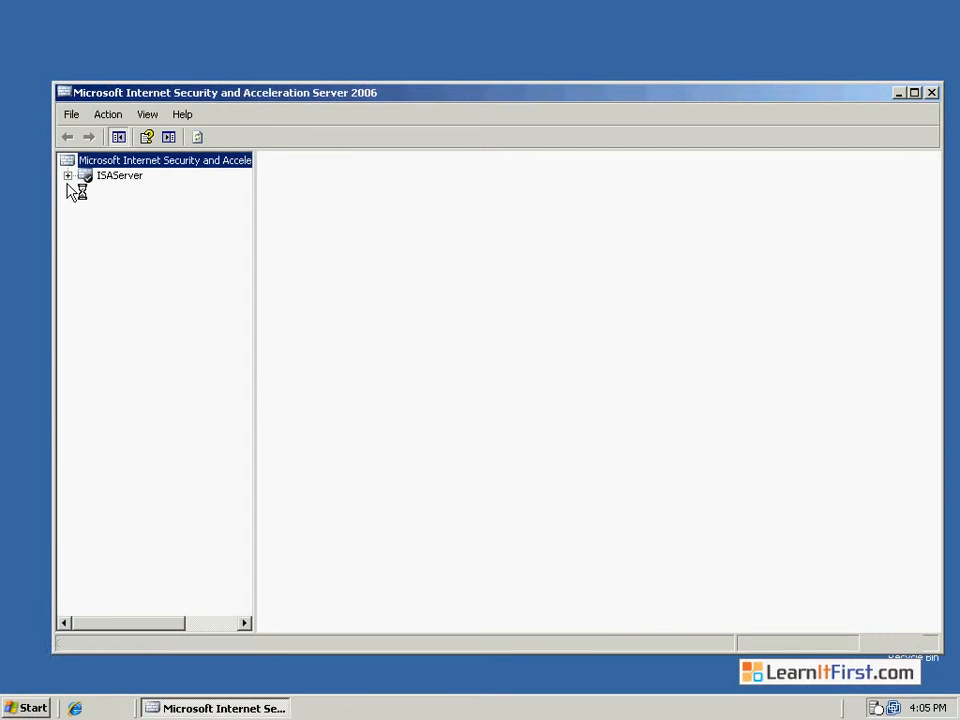
pyautogui.click(67, 175)
pyautogui.doubleClick(265, 92)
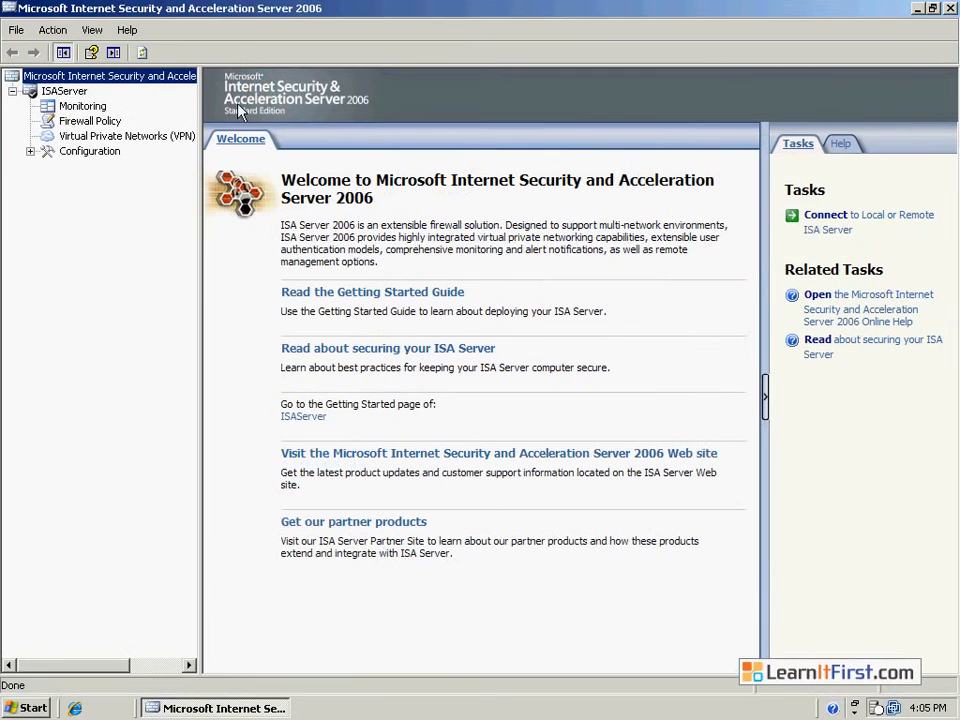
# - Try to create a new access rule in the firewall policy
pyautogui.click(91, 122)
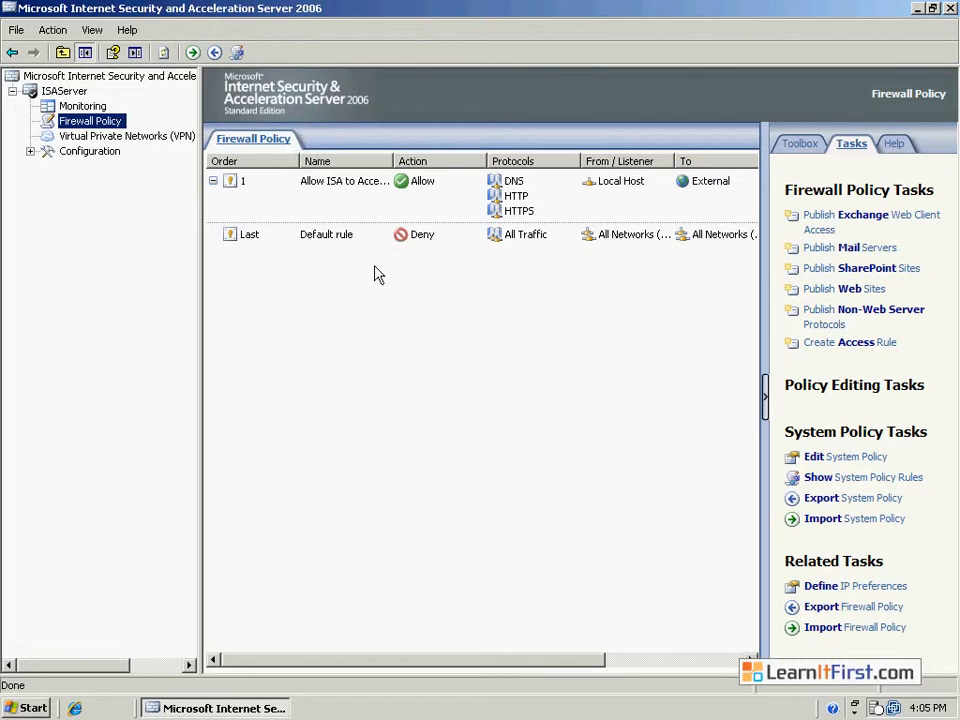
pyautogui.click(836, 345)
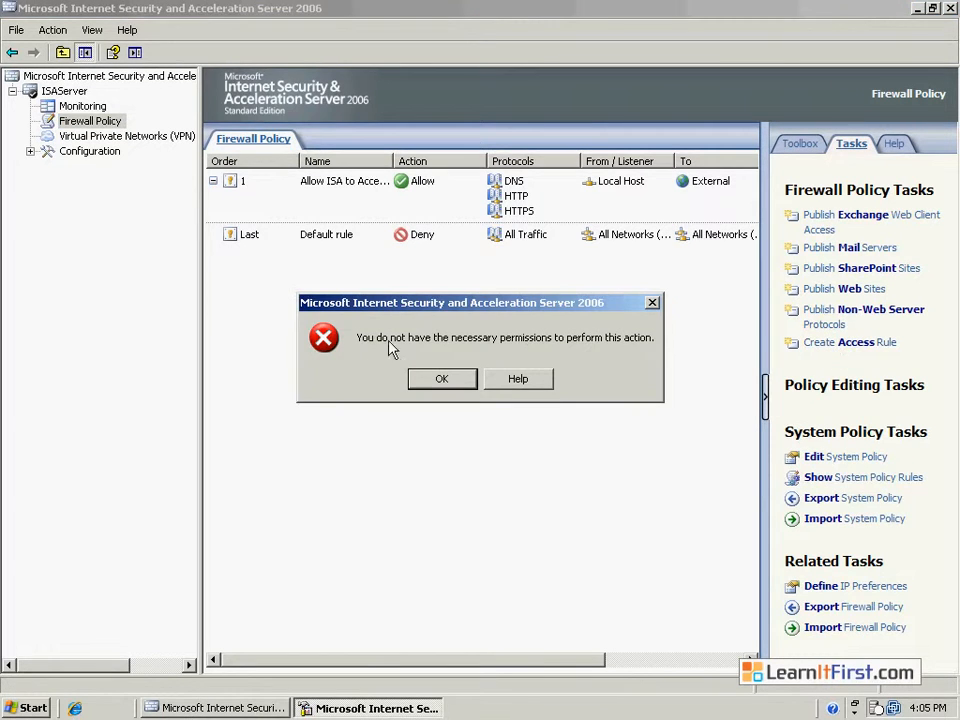
pyautogui.click(446, 383)
# - Review the monitoring dashboard, the alerts and the connectivity verifiers of ISAServer
pyautogui.click(82, 106)
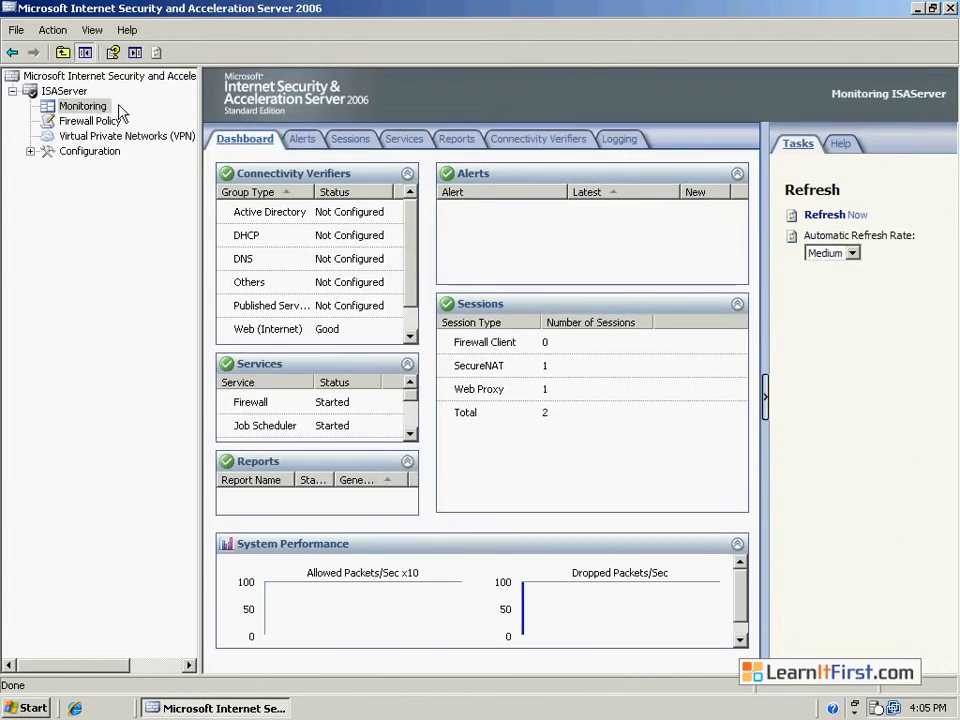
pyautogui.click(301, 142)
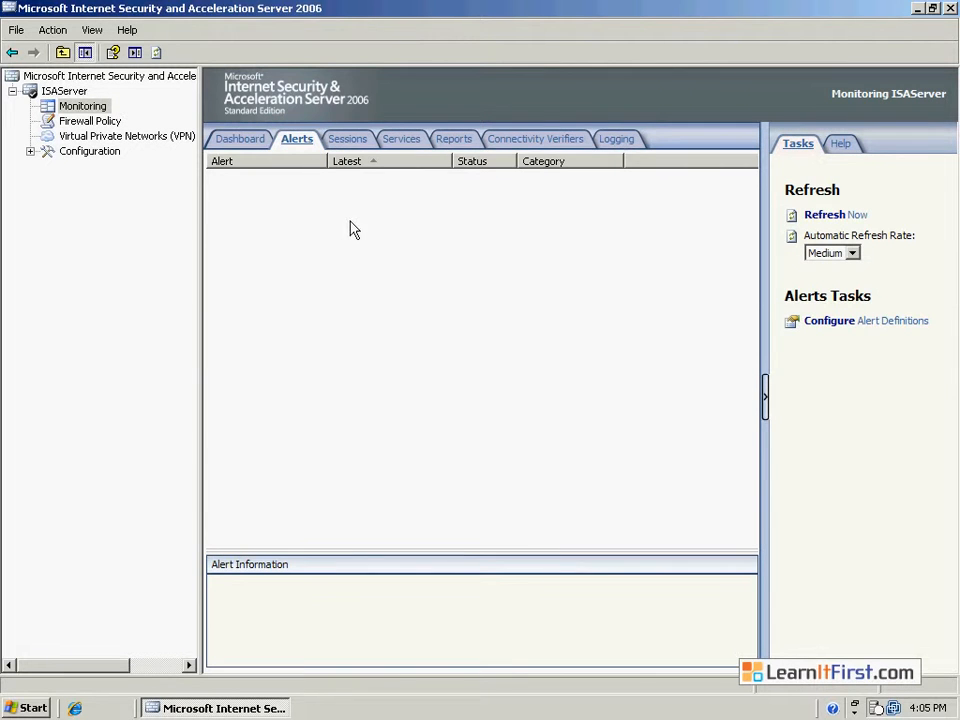
pyautogui.click(515, 140)
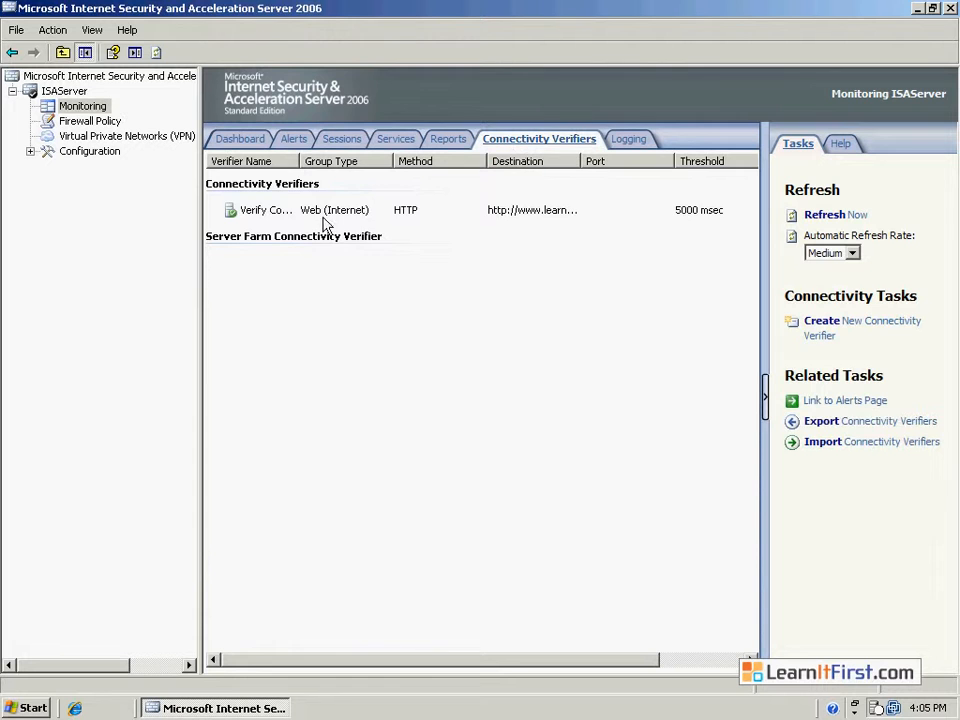
# - Inspect the general and connection settings of the existing Web (Internet) connectivity verifier
pyautogui.click(378, 210)
pyautogui.click(752, 660)
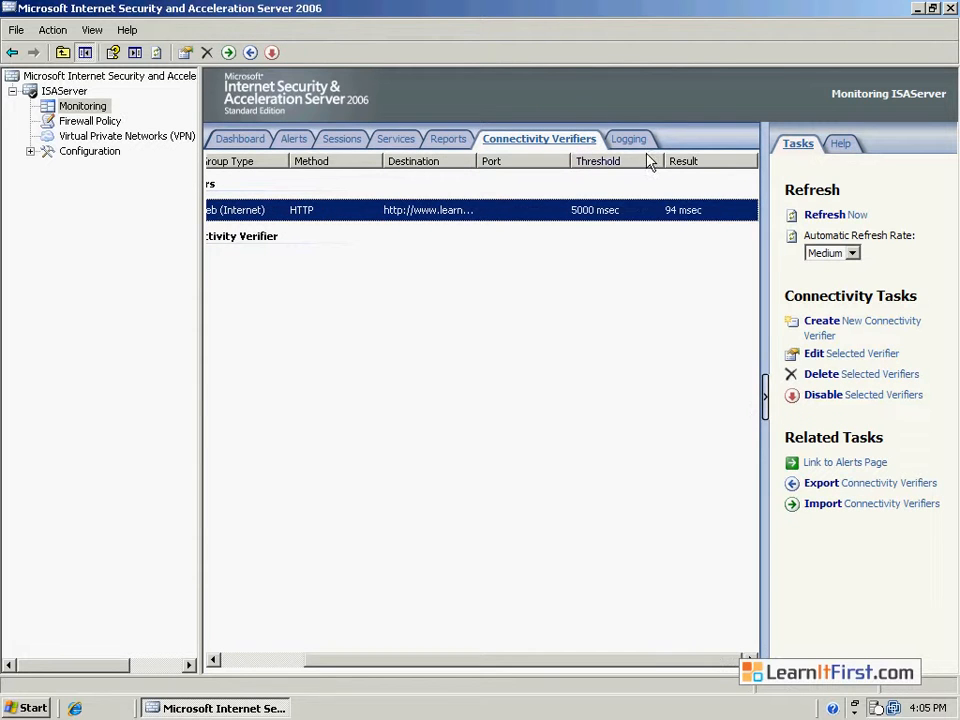
pyautogui.click(857, 357)
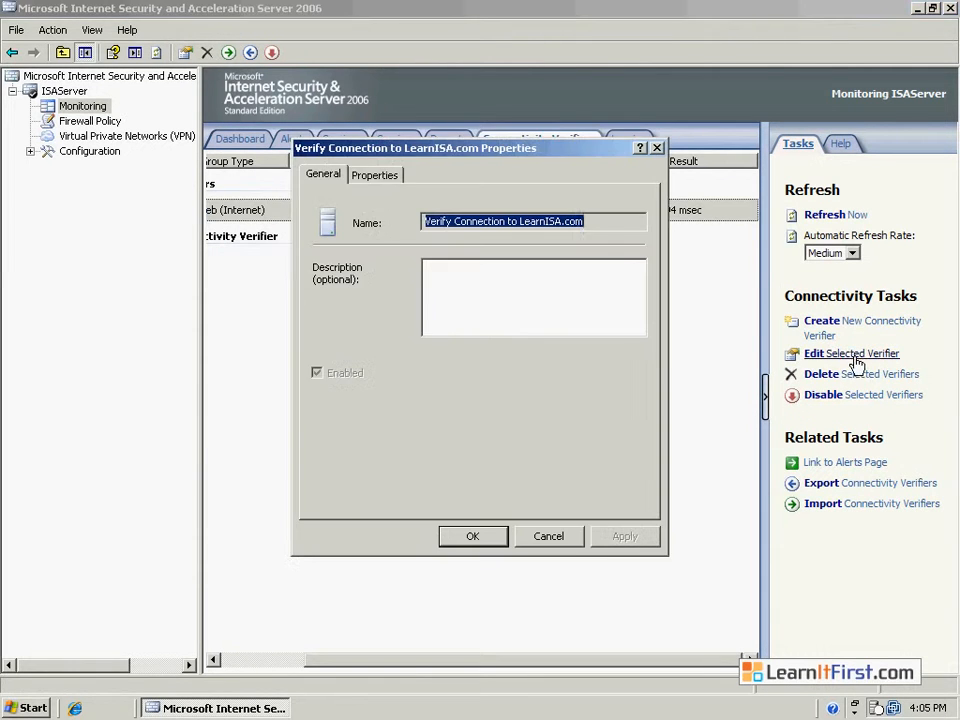
pyautogui.click(386, 173)
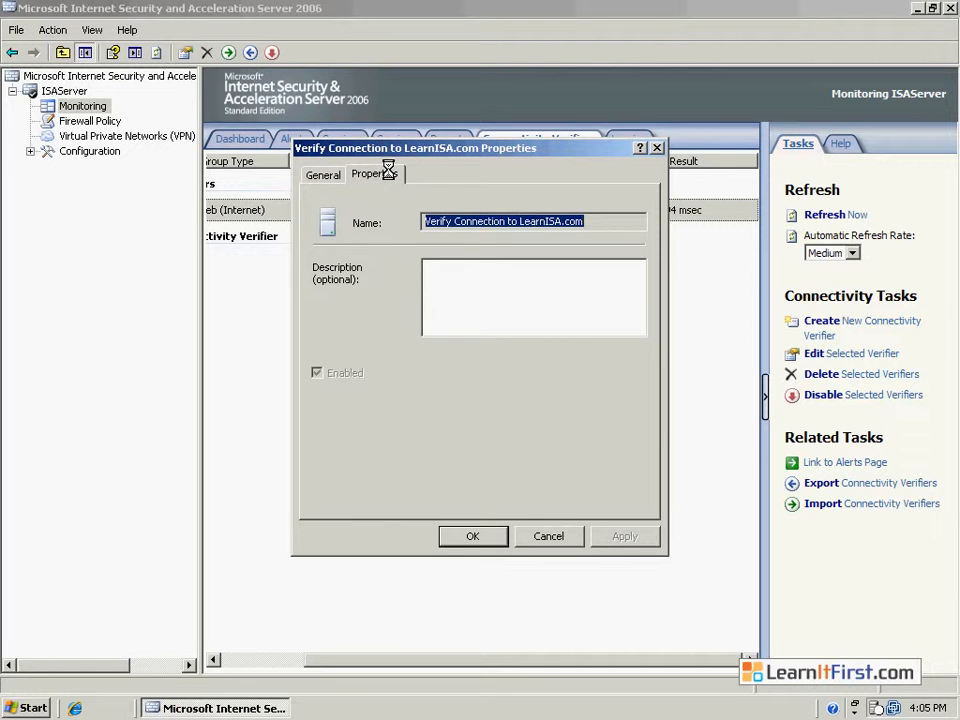
pyautogui.click(318, 172)
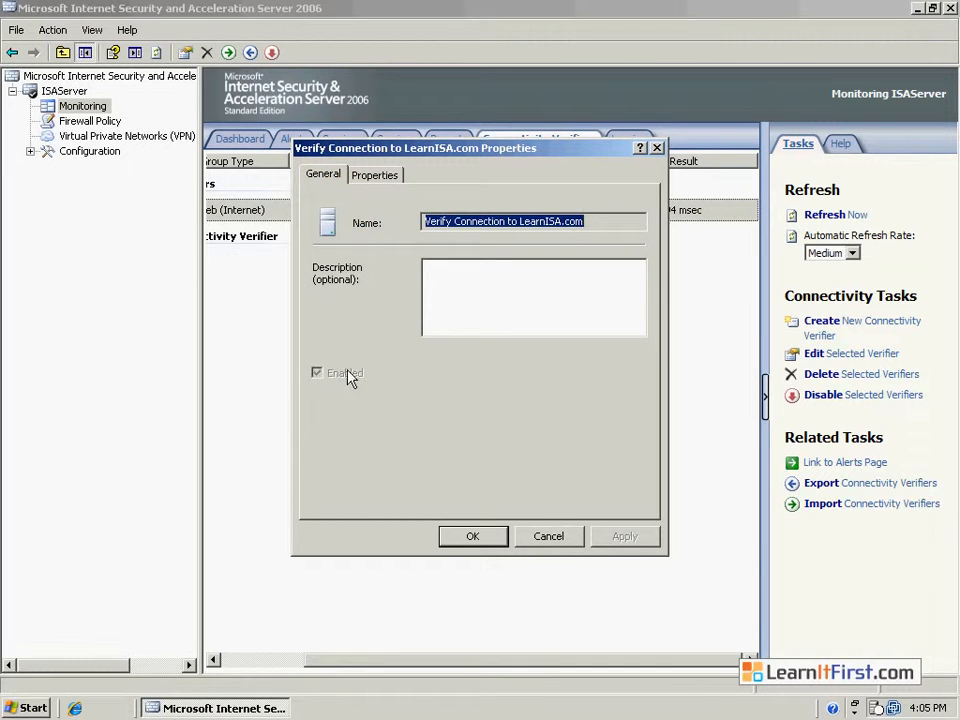
pyautogui.click(375, 176)
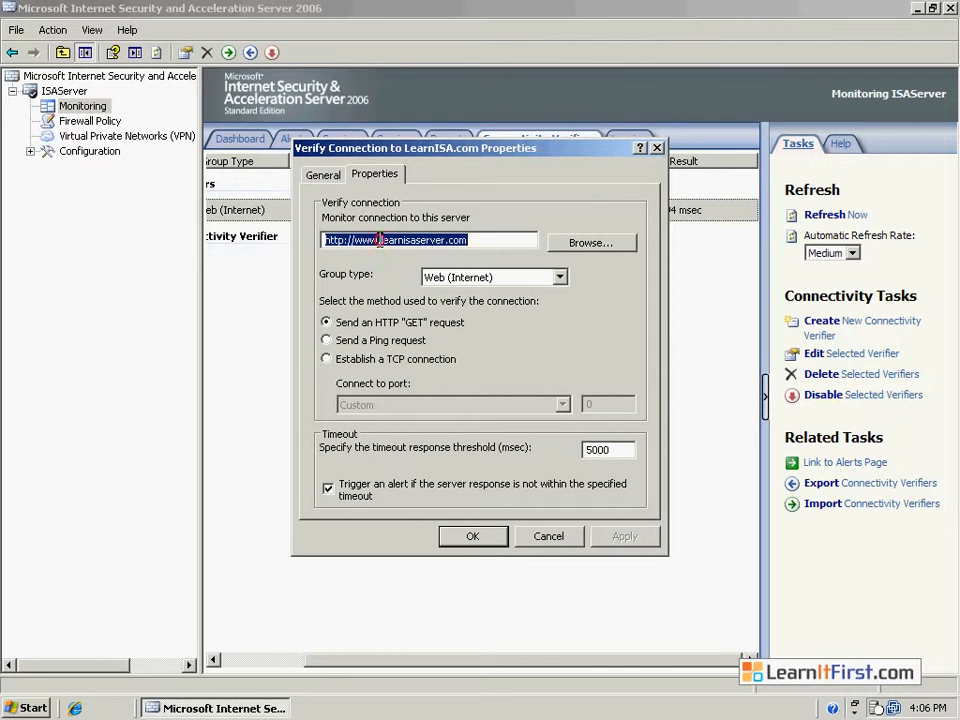
pyautogui.moveTo(380, 240); pyautogui.dragTo(470, 240)
pyautogui.press('Delete')
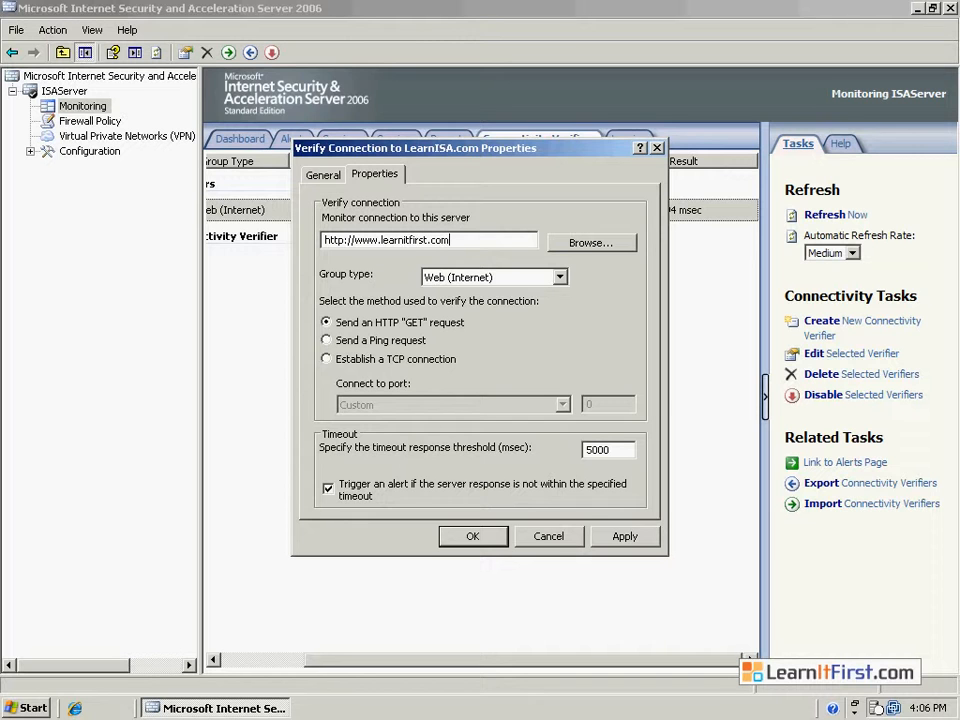
pyautogui.click(470, 536)
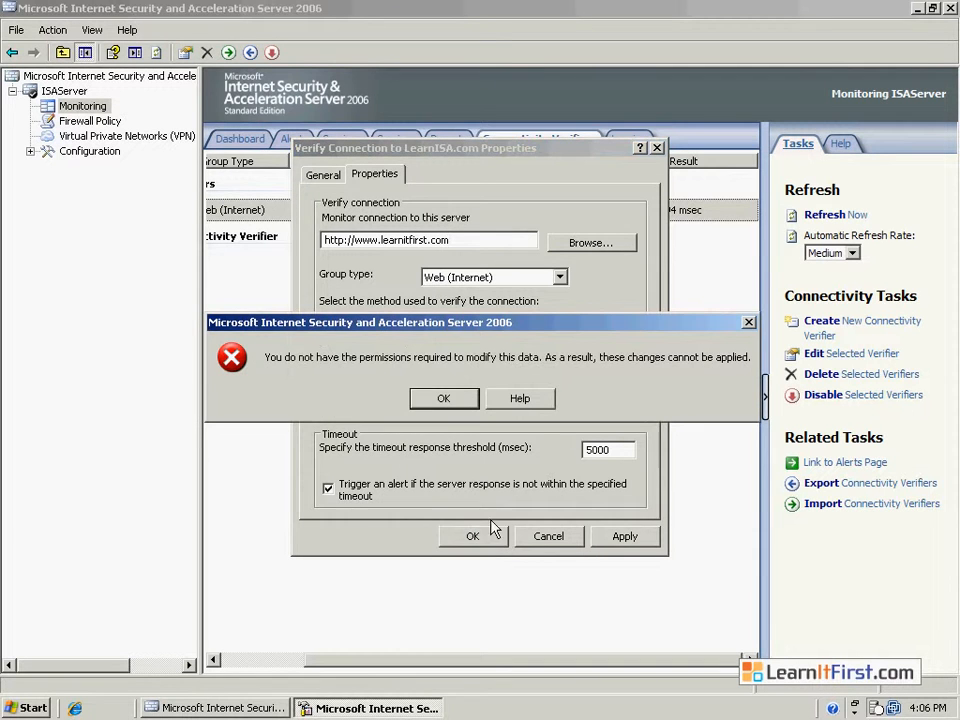
pyautogui.click(438, 397)
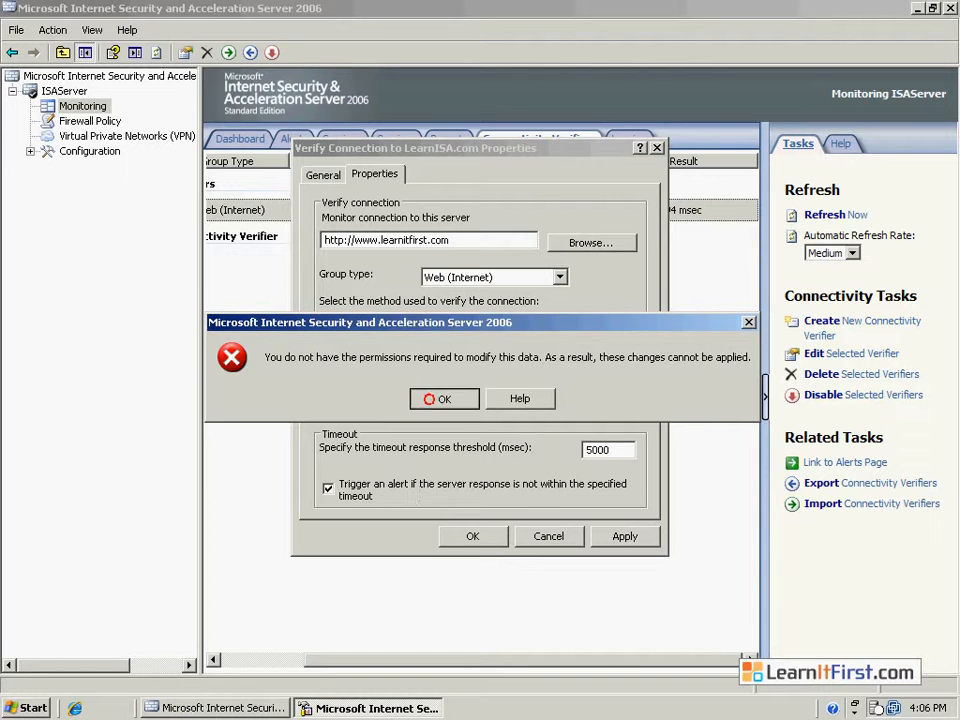
pyautogui.click(440, 398)
pyautogui.click(574, 537)
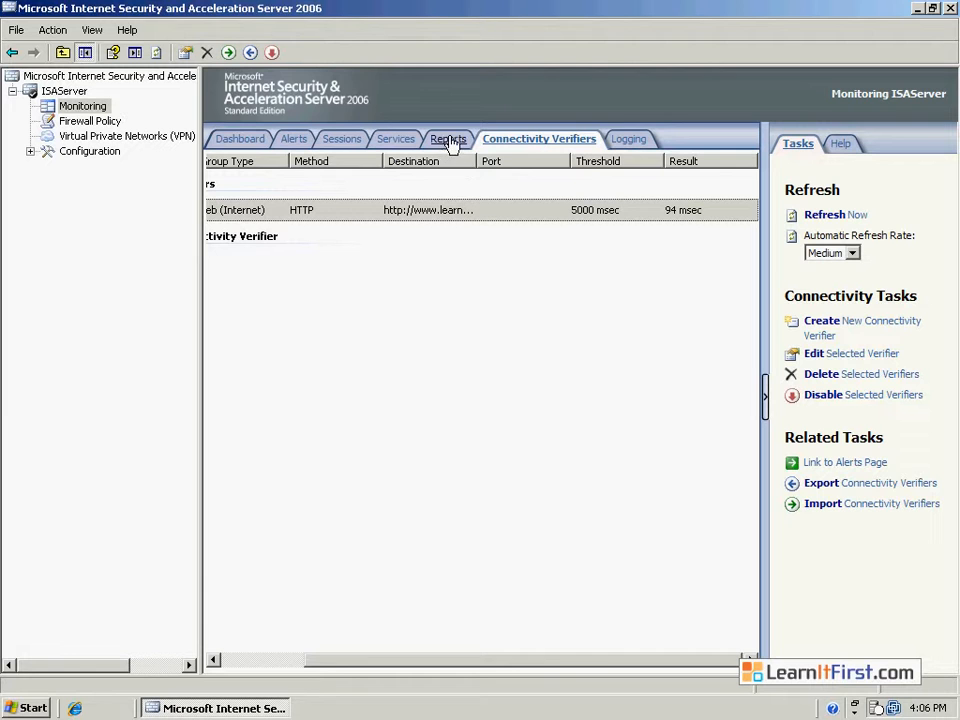
# - Run the live log query in ISAServer's monitoring and view the reports section
pyautogui.click(630, 142)
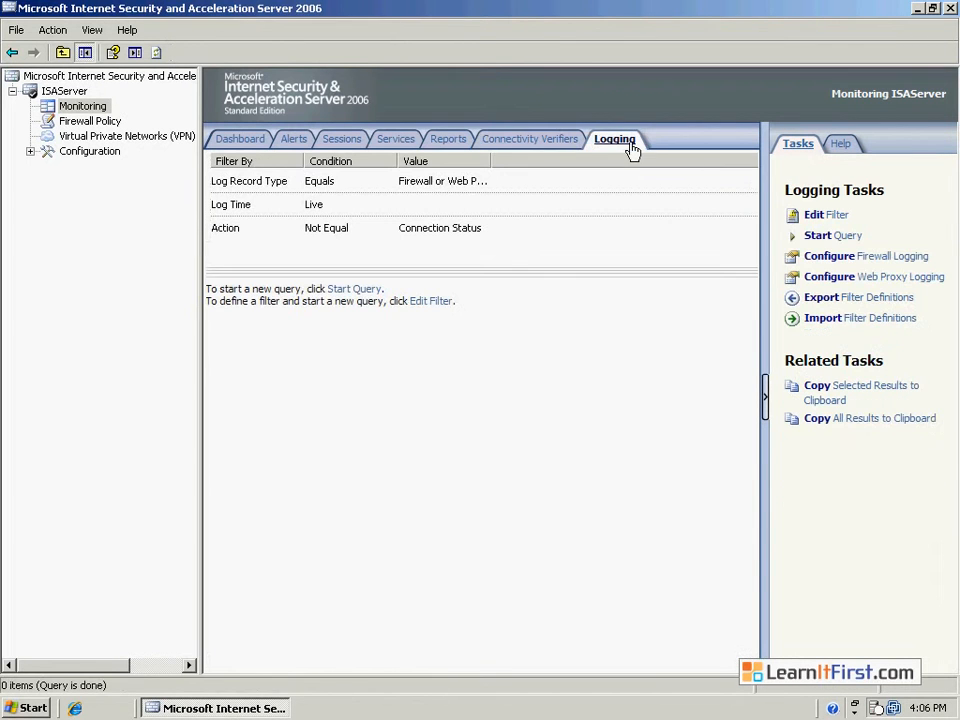
pyautogui.click(360, 288)
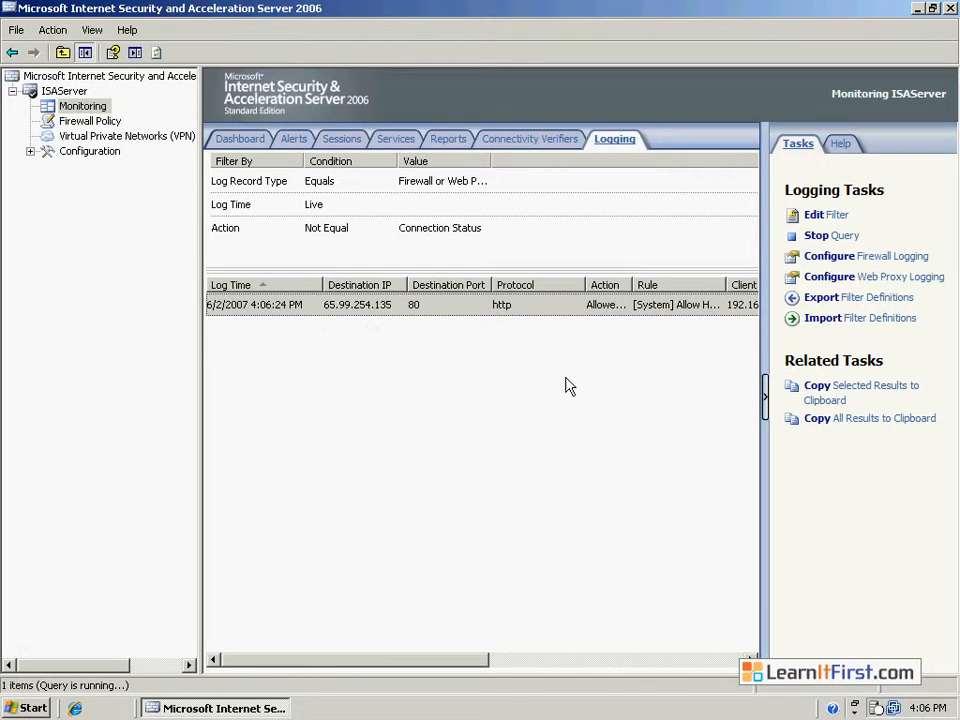
pyautogui.click(452, 138)
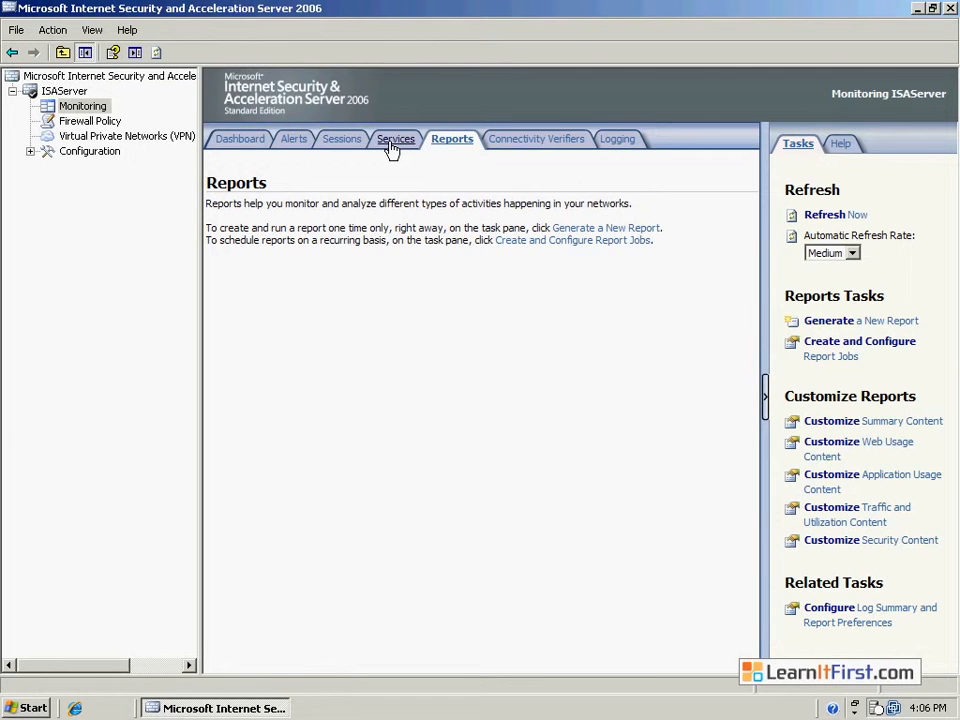
# - Inspect the action, protocols and source settings of the Allow ISA to Access Internet firewall rule
pyautogui.click(90, 121)
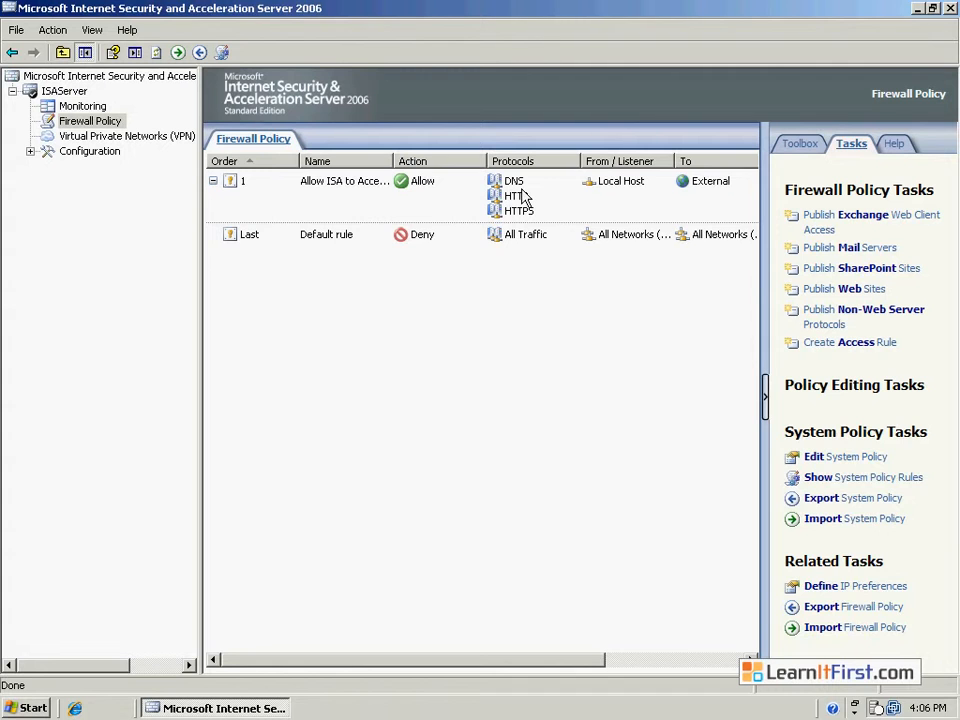
pyautogui.doubleClick(317, 182)
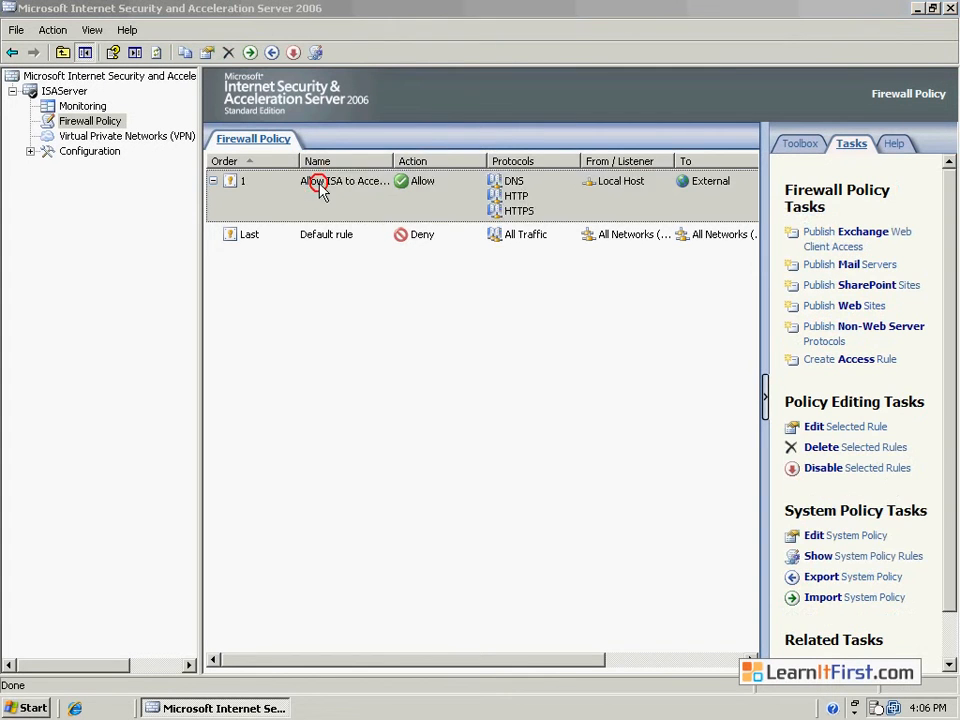
pyautogui.click(425, 188)
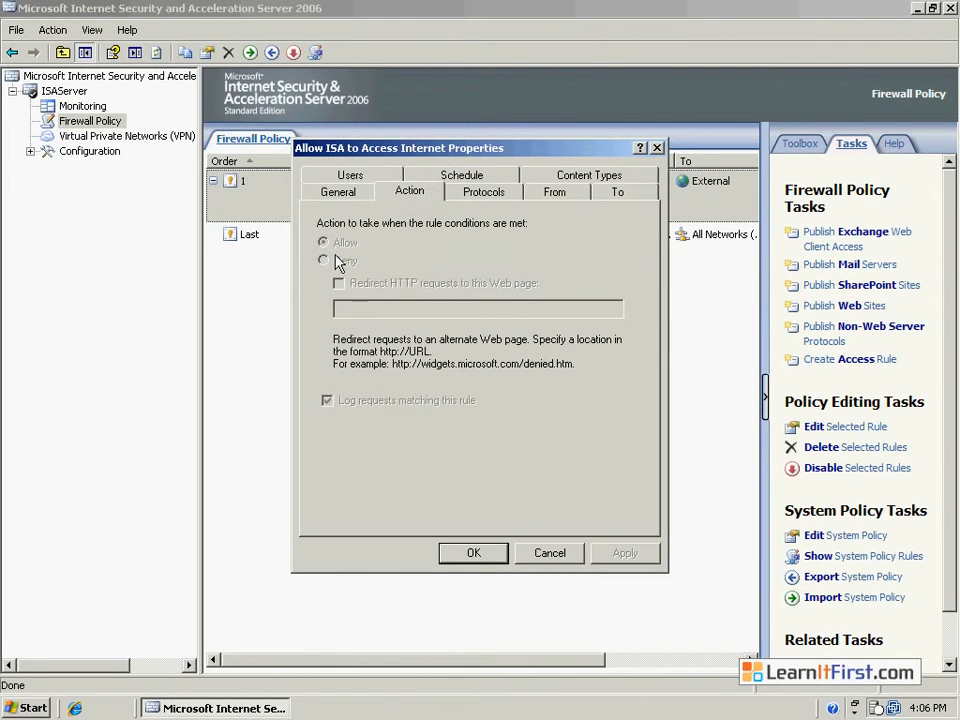
pyautogui.click(484, 195)
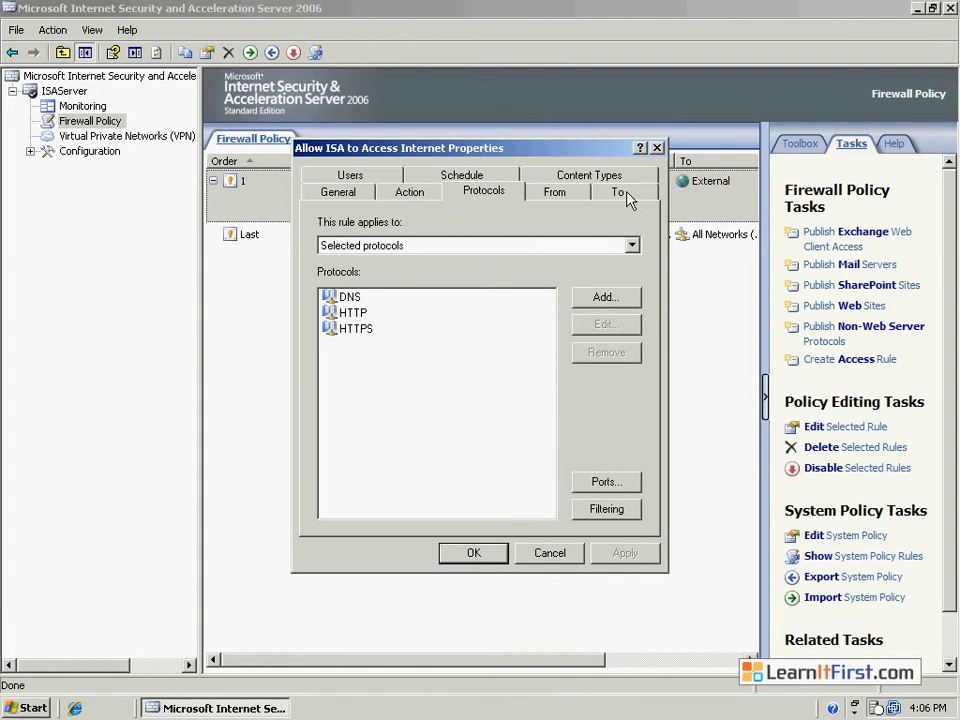
pyautogui.click(556, 192)
# - Try to add the Internal network to the rule's destinations and save the change
pyautogui.click(596, 190)
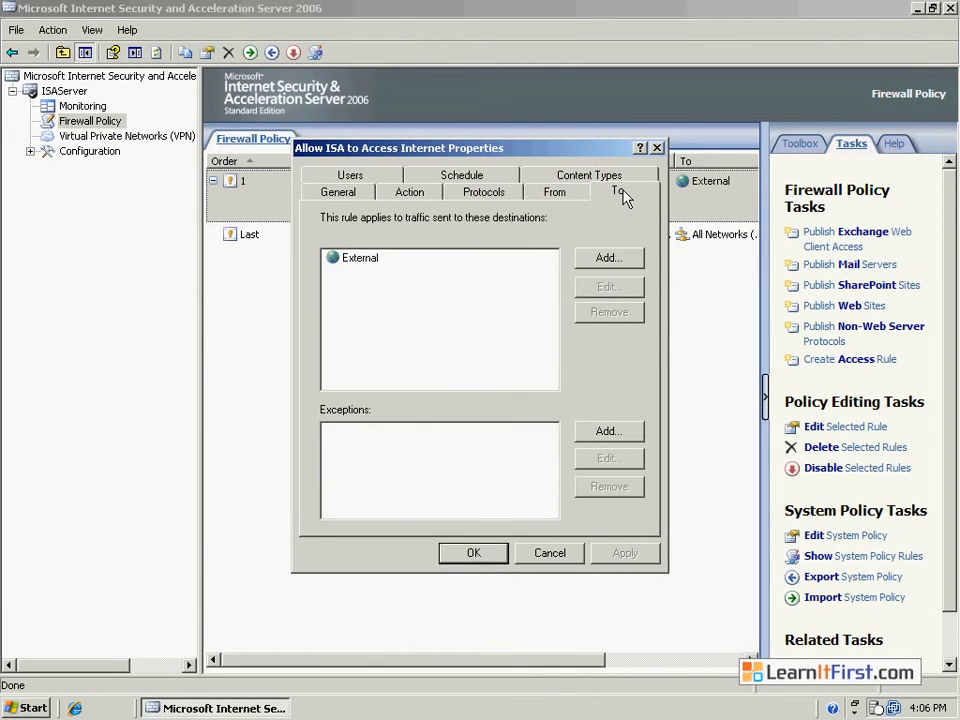
pyautogui.click(598, 263)
pyautogui.click(598, 285)
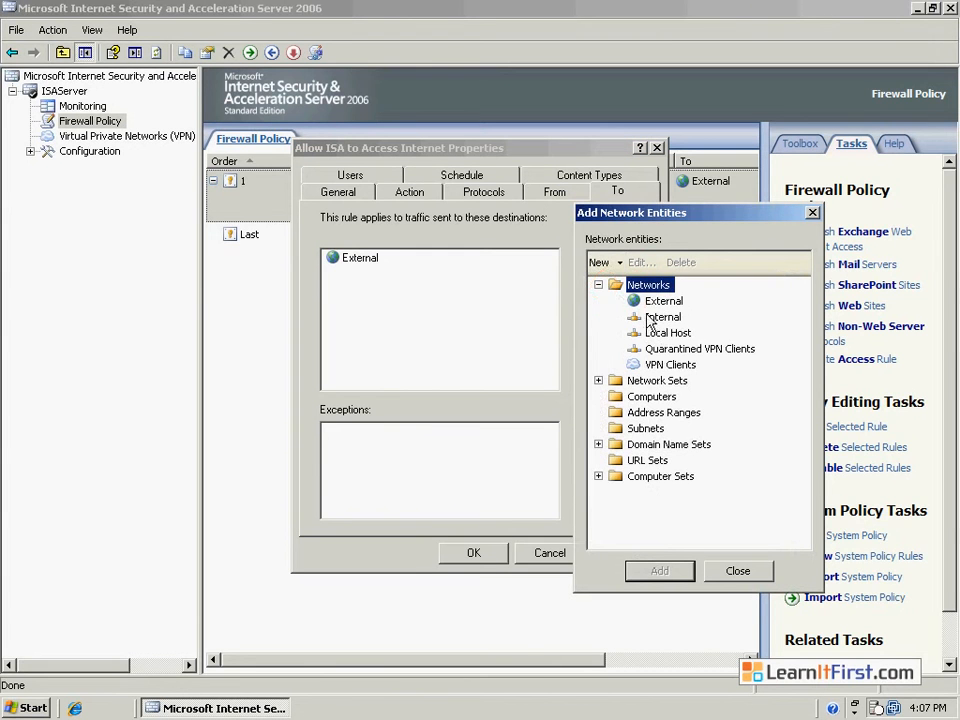
pyautogui.click(660, 317)
pyautogui.click(664, 572)
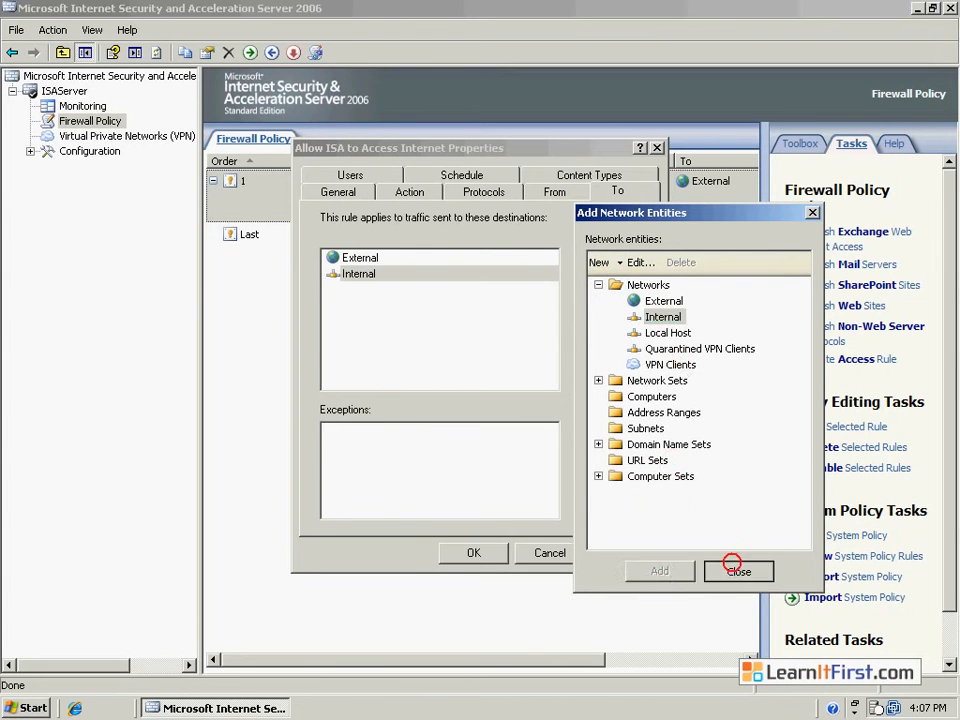
pyautogui.click(737, 572)
pyautogui.click(473, 553)
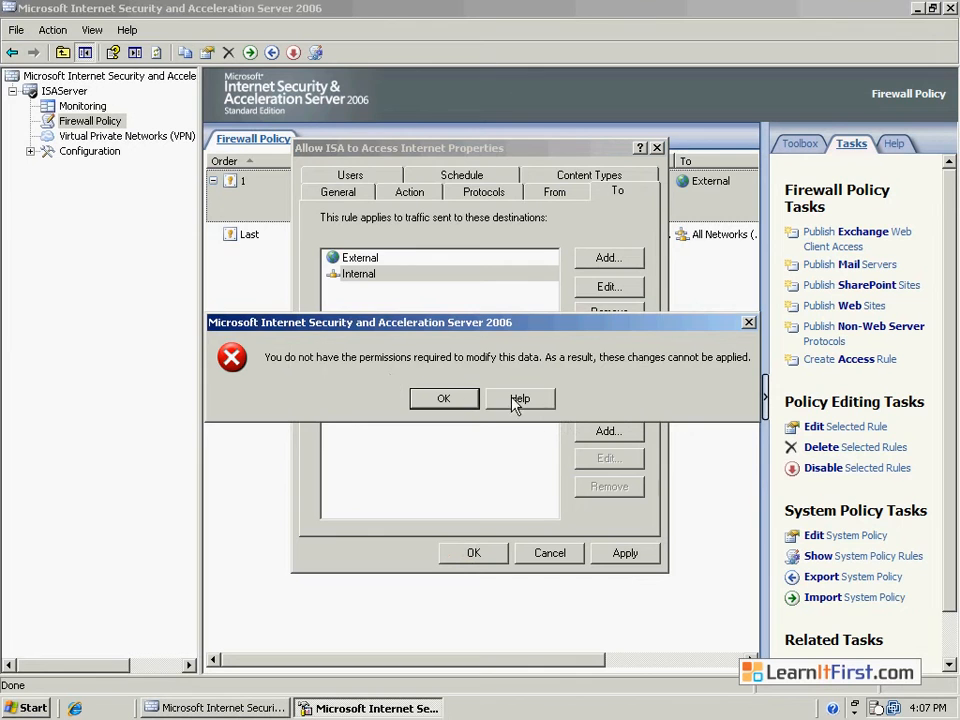
pyautogui.click(446, 398)
# - Check the rule's protocols and user sets, and try again to save the modified rule
pyautogui.click(473, 191)
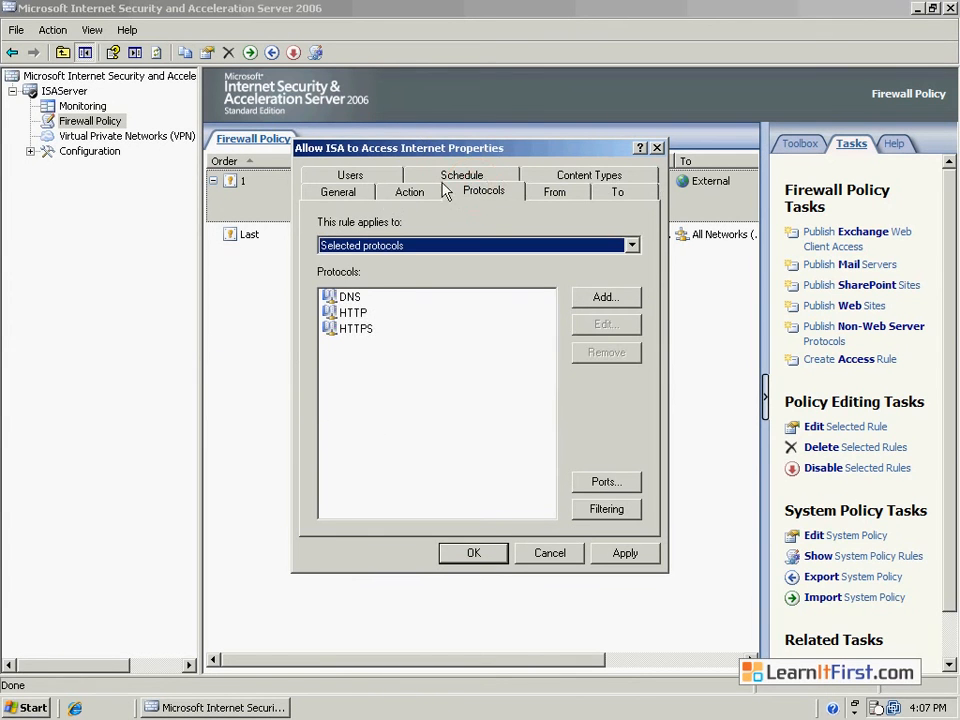
pyautogui.click(350, 177)
pyautogui.click(453, 556)
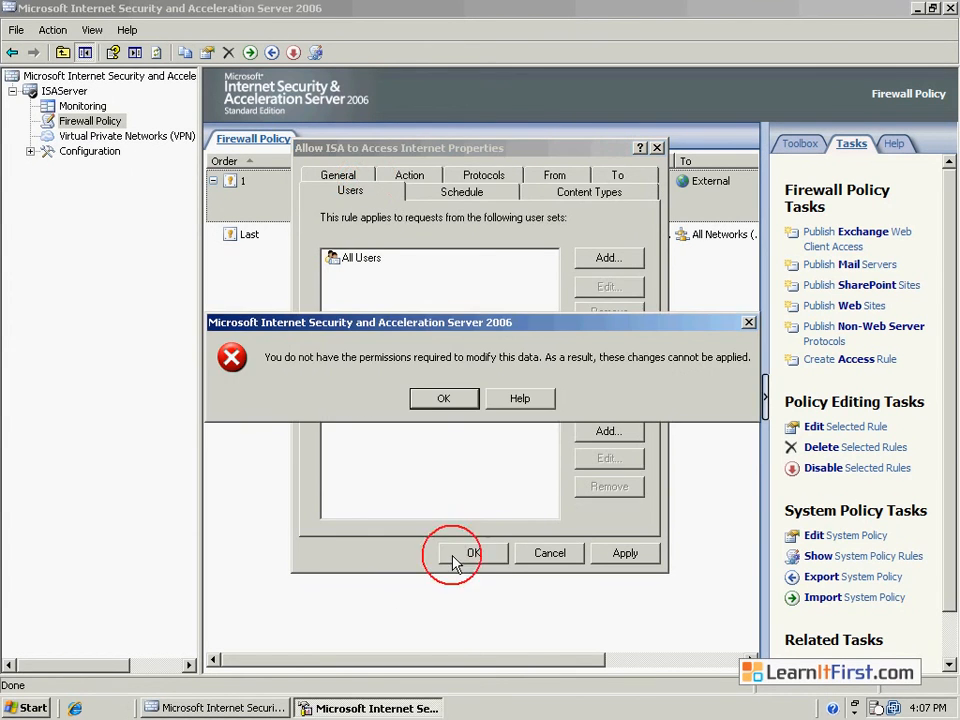
pyautogui.click(444, 399)
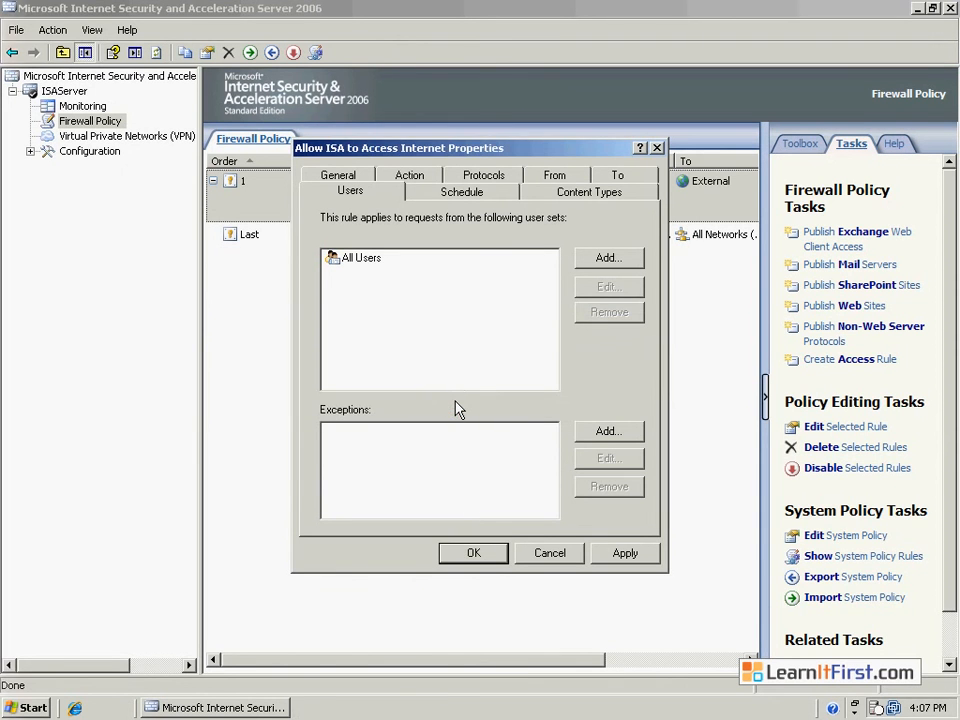